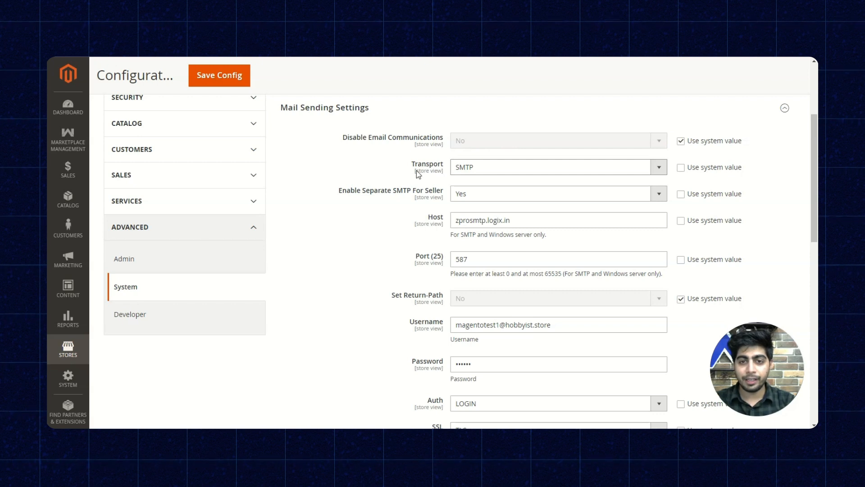
In Mail Sending Settings, set Transport to SMTP and Enable Separate SMTP For Seller to Yes
left_click(490, 170)
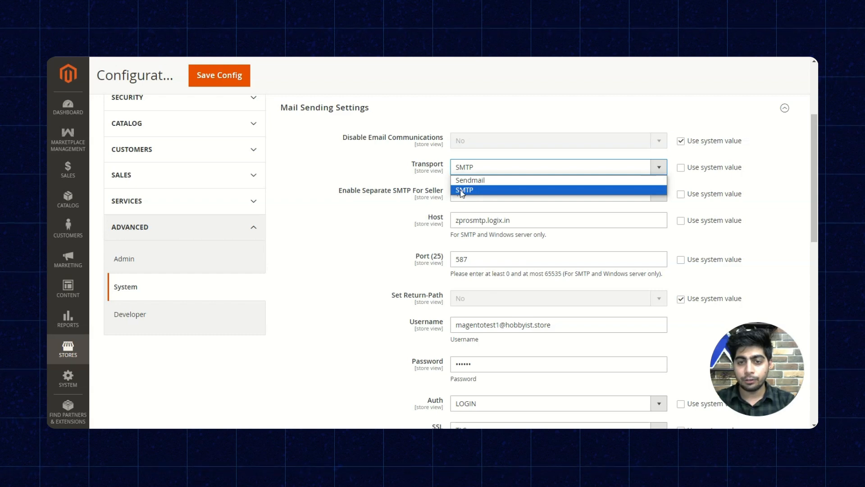
left_click(479, 191)
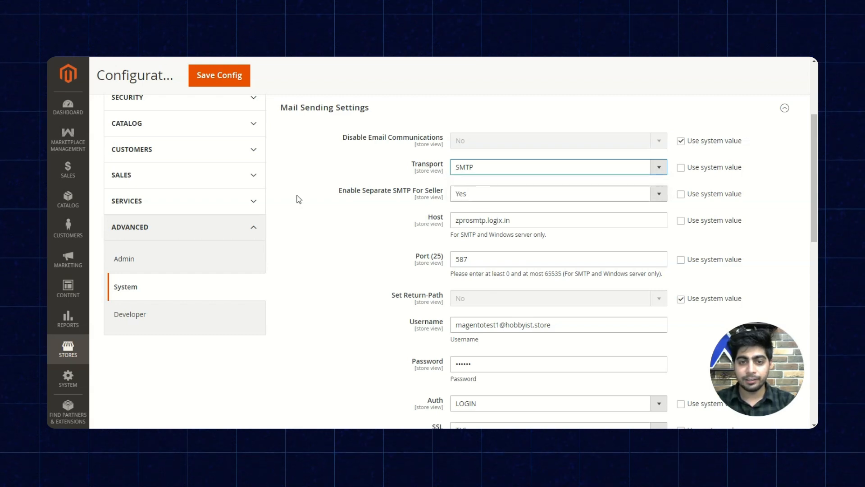
scroll(352, 200, "down", 2)
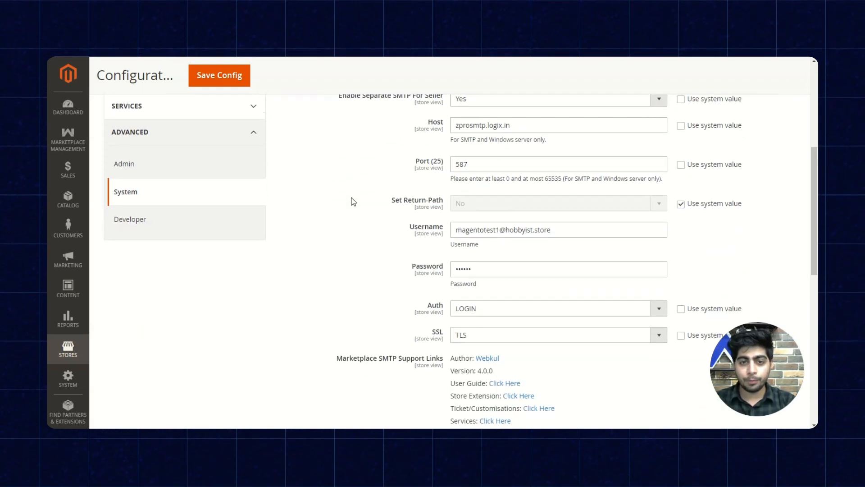
scroll(353, 180, "up", 1)
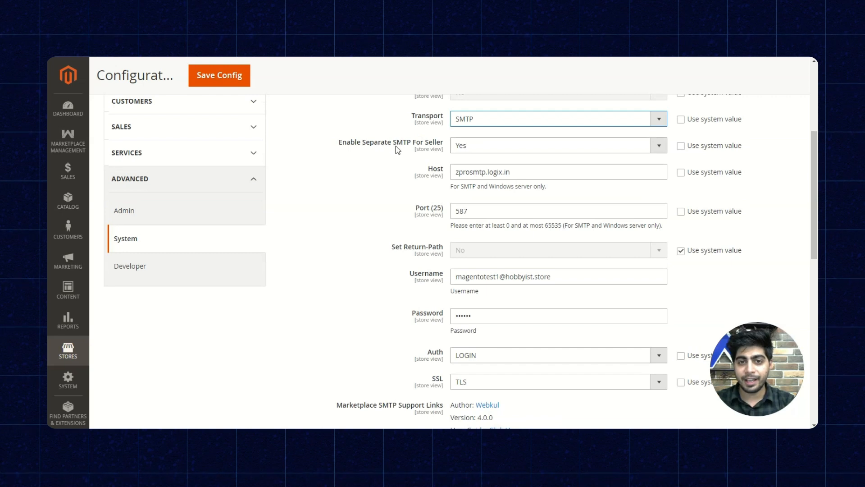
left_click(470, 151)
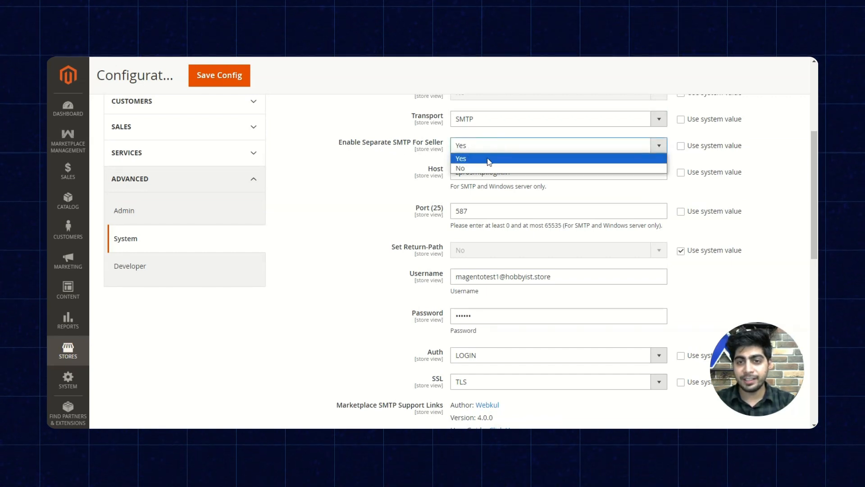
left_click(464, 158)
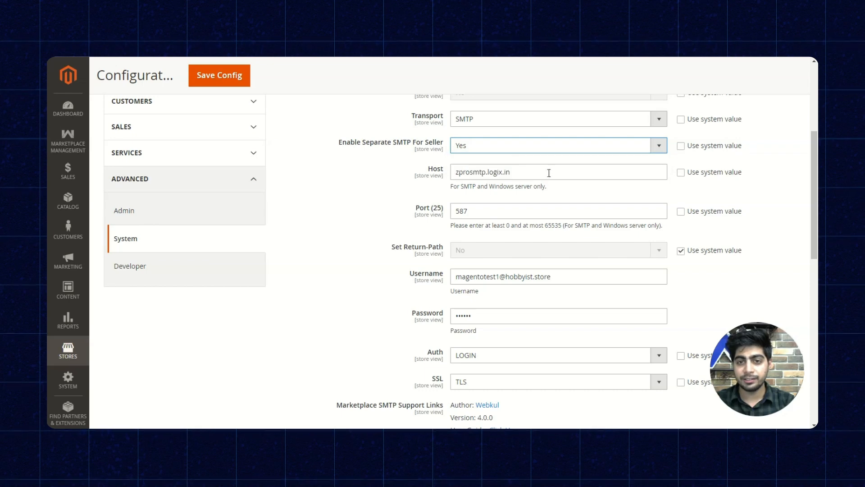
Review the remaining mail server fields from Host to SSL and save the configuration
scroll(413, 185, "down", 1)
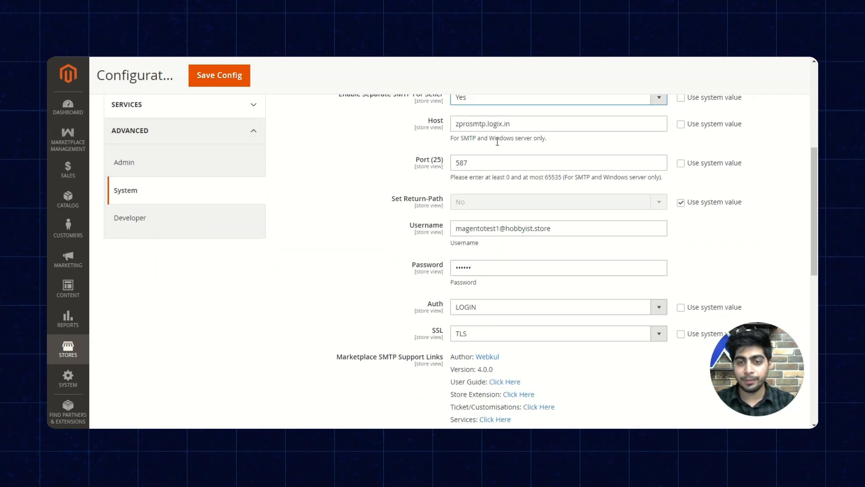
scroll(411, 166, "down", 1)
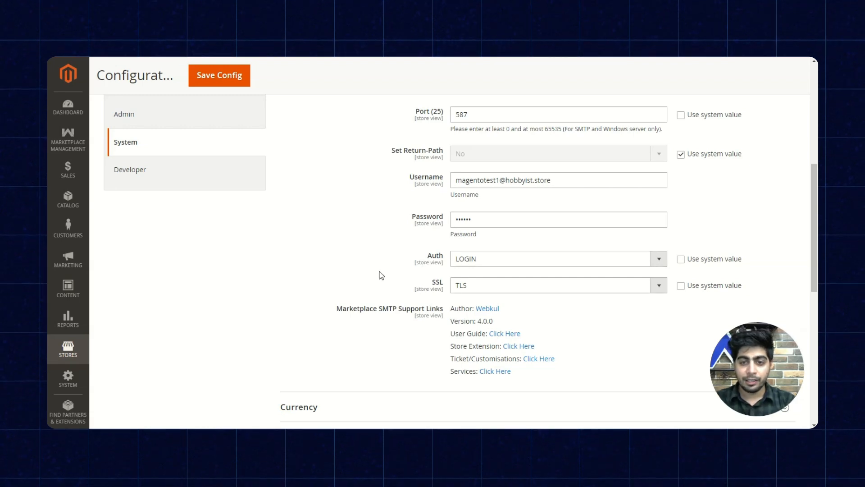
scroll(396, 268, "up", 4)
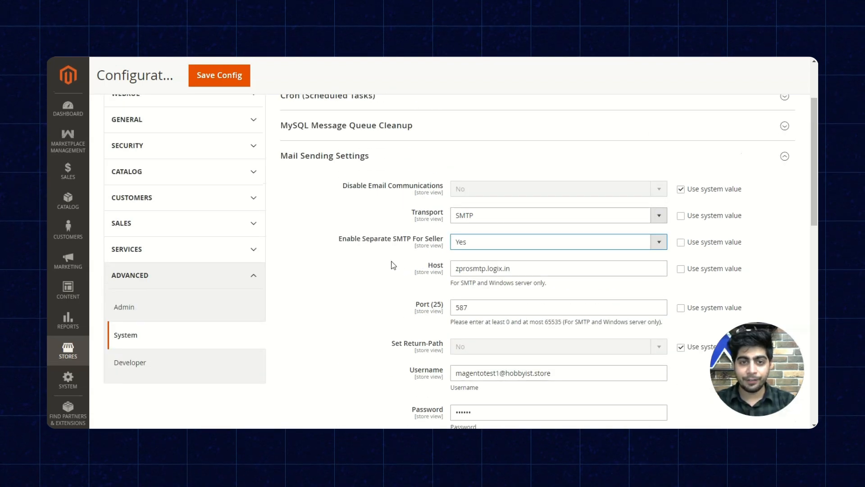
scroll(399, 253, "up", 1)
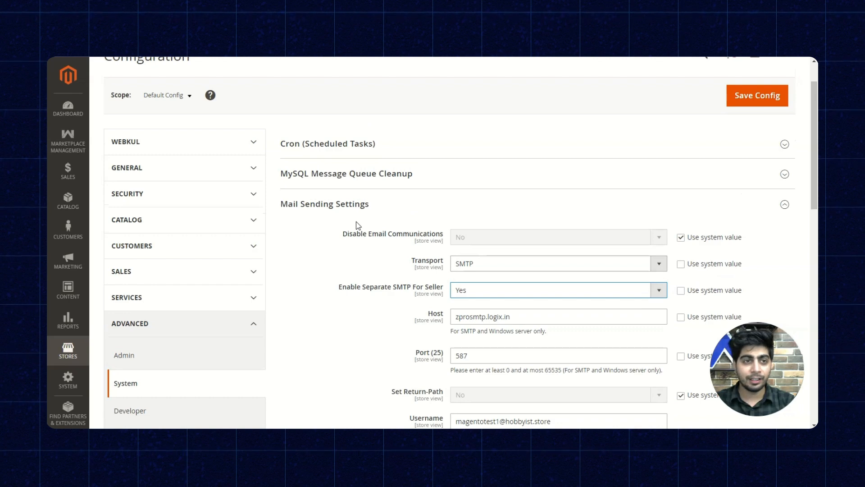
scroll(358, 225, "up", 1)
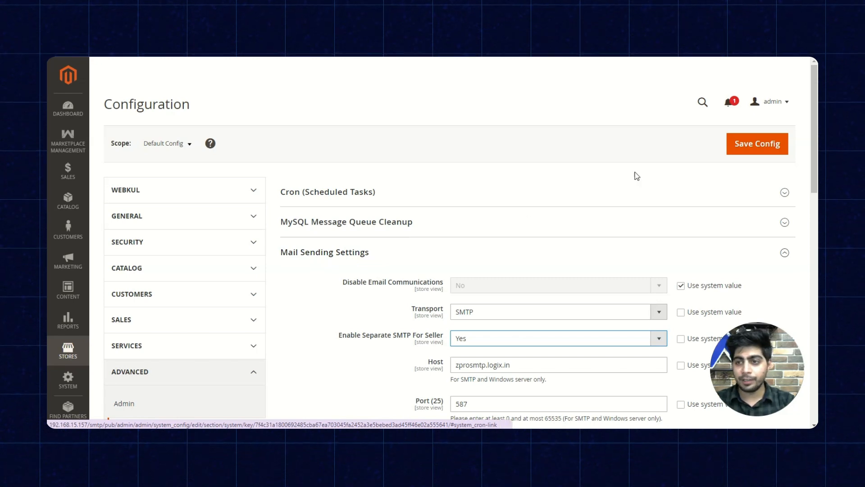
left_click(778, 145)
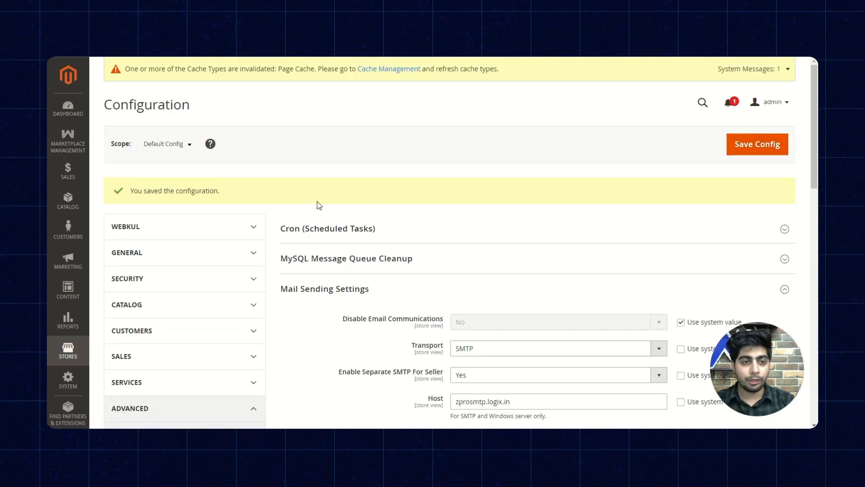
Switch to the Luma storefront's Headphone product page, signed in as the customer
left_click(68, 140)
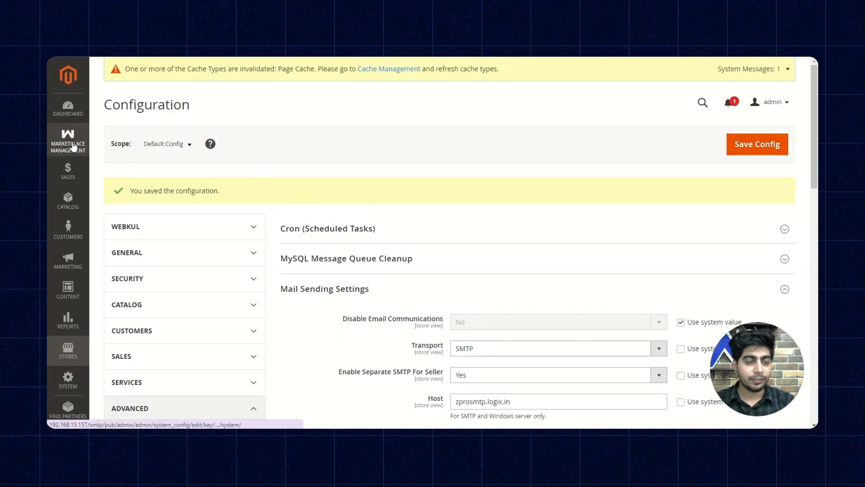
left_click(330, 74)
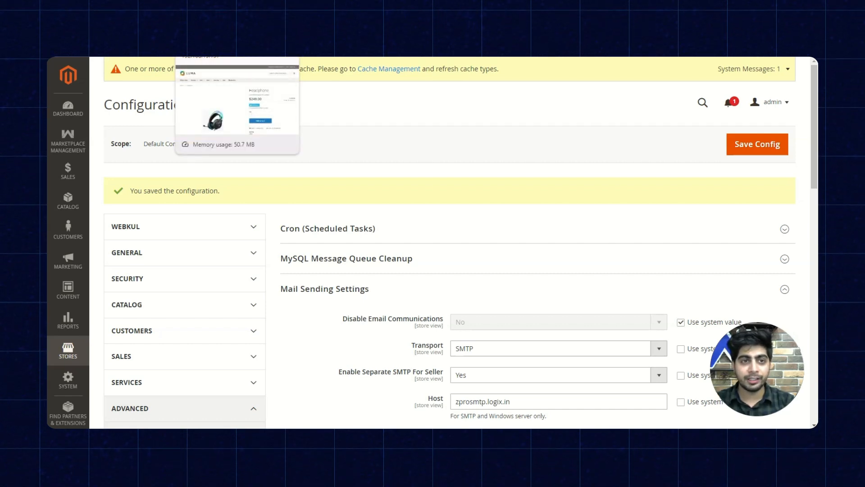
left_click(239, 32)
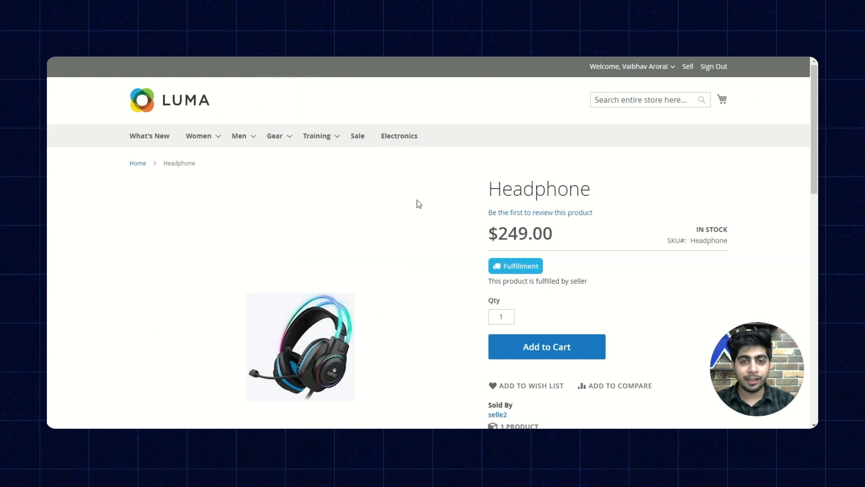
Check the seller of the Headphone and add one unit to the shopping cart
scroll(477, 223, "down", 2)
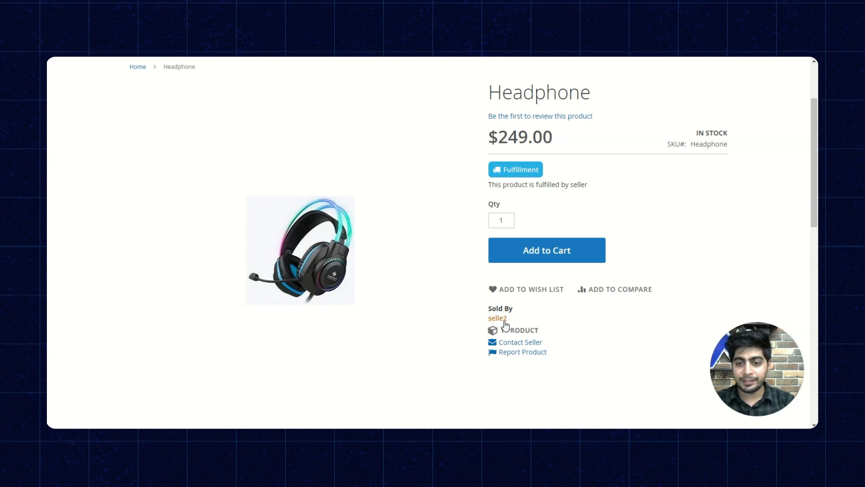
scroll(451, 315, "up", 1)
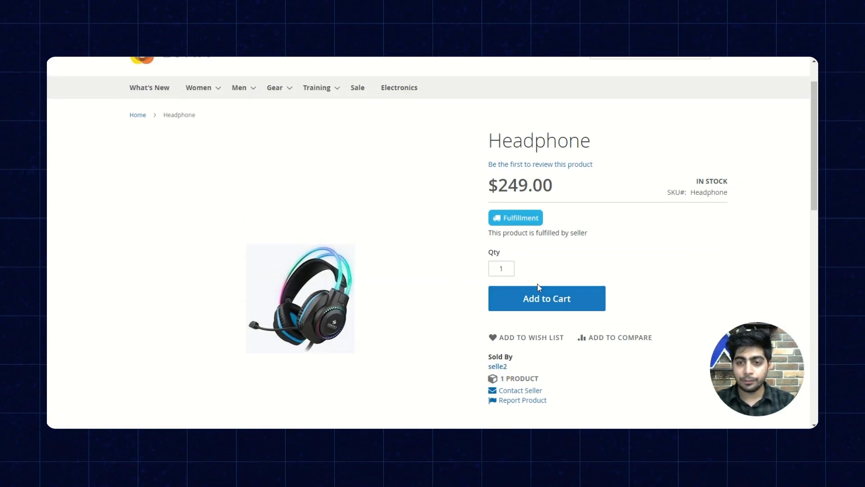
scroll(415, 237, "up", 1)
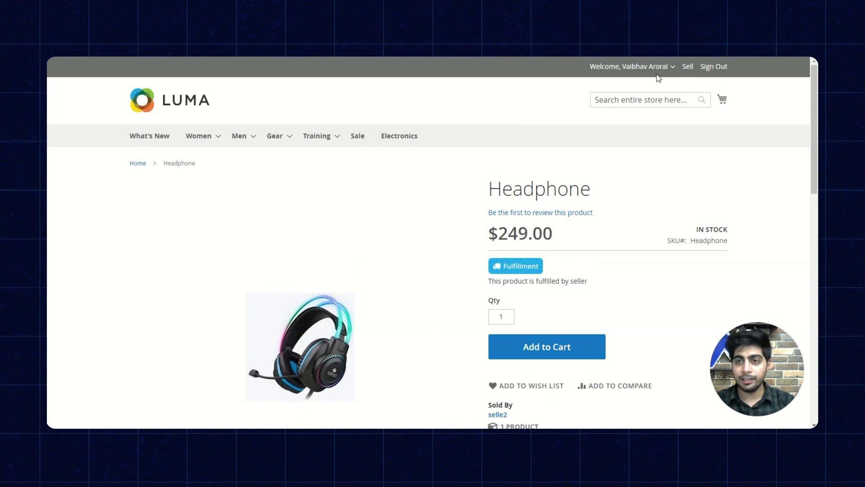
scroll(449, 253, "down", 1)
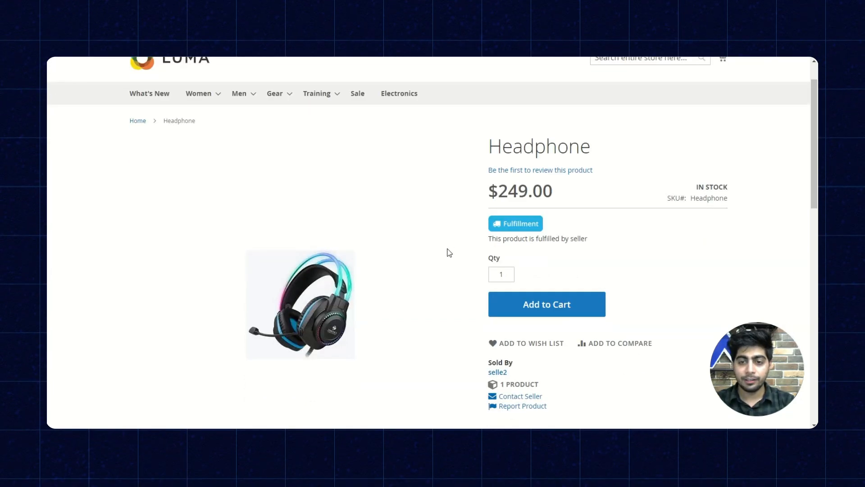
left_click(525, 305)
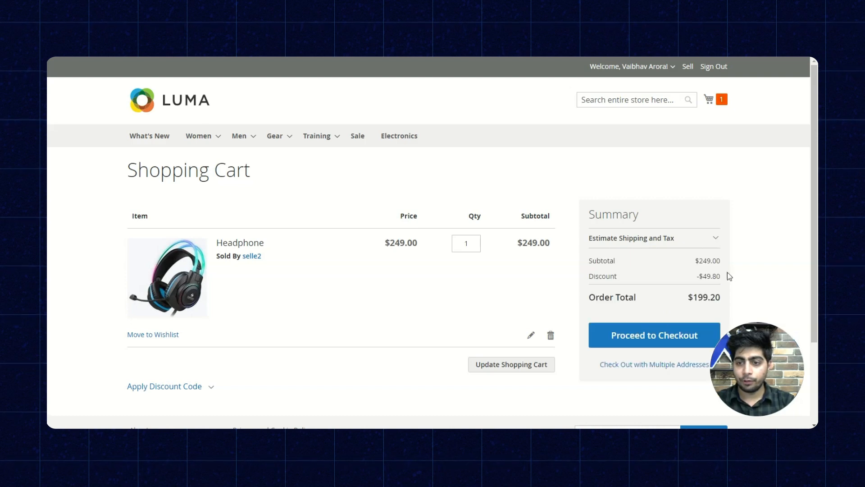
Proceed to checkout from the shopping cart and continue to payment with the saved address and Flat Rate shipping
scroll(685, 298, "down", 2)
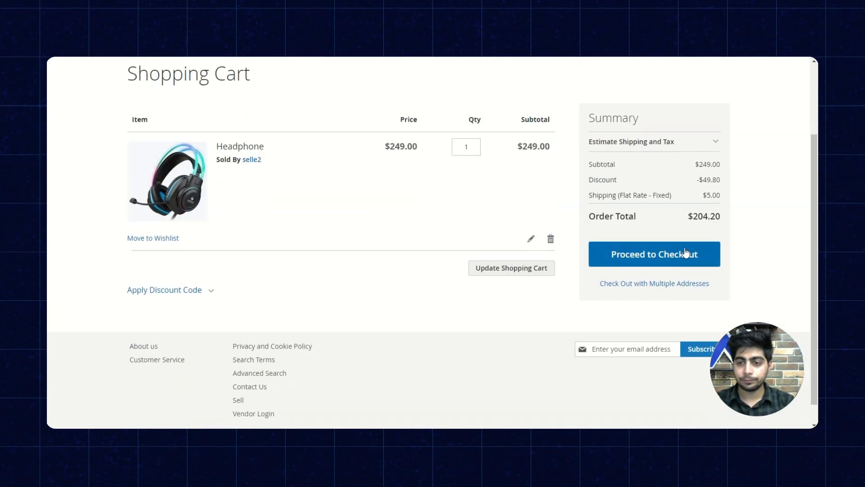
left_click(662, 255)
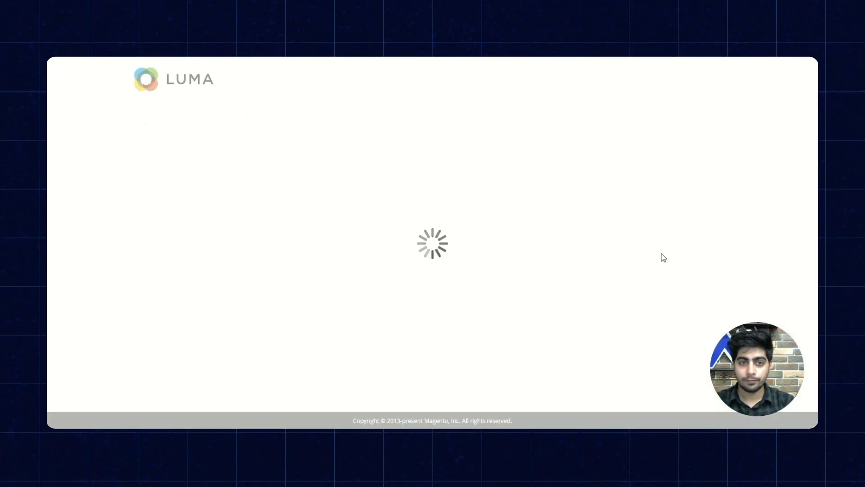
scroll(475, 247, "down", 1)
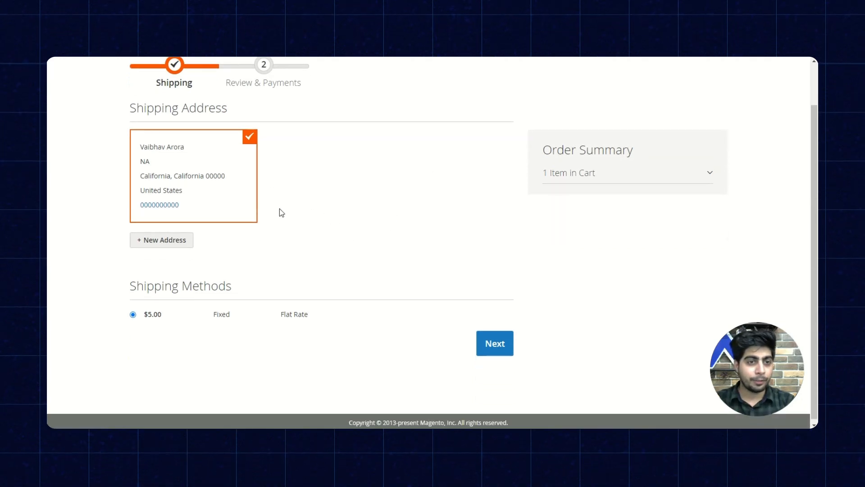
left_click(498, 346)
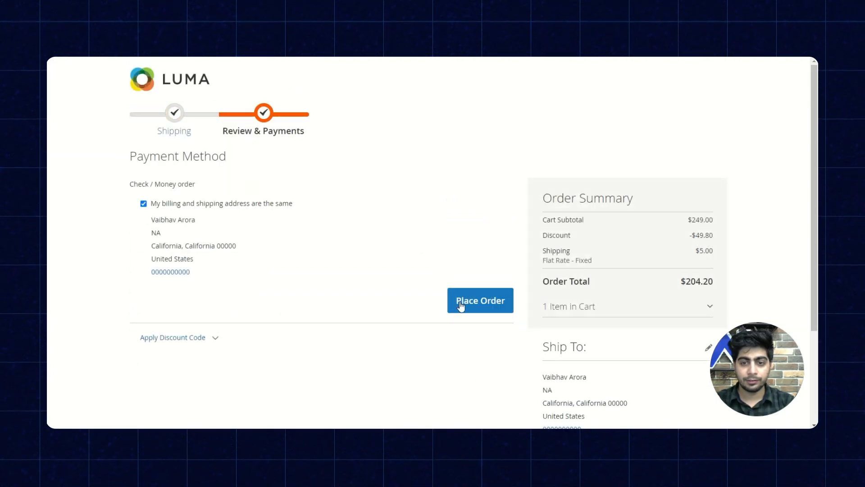
Review the order summary and place the order with Check / Money order as the payment method
scroll(466, 288, "down", 1)
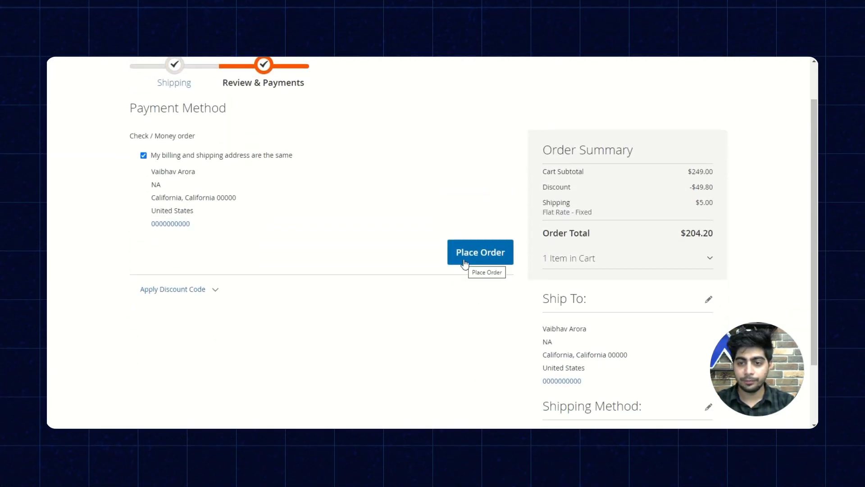
scroll(464, 263, "down", 2)
scroll(566, 269, "up", 2)
left_click(473, 270)
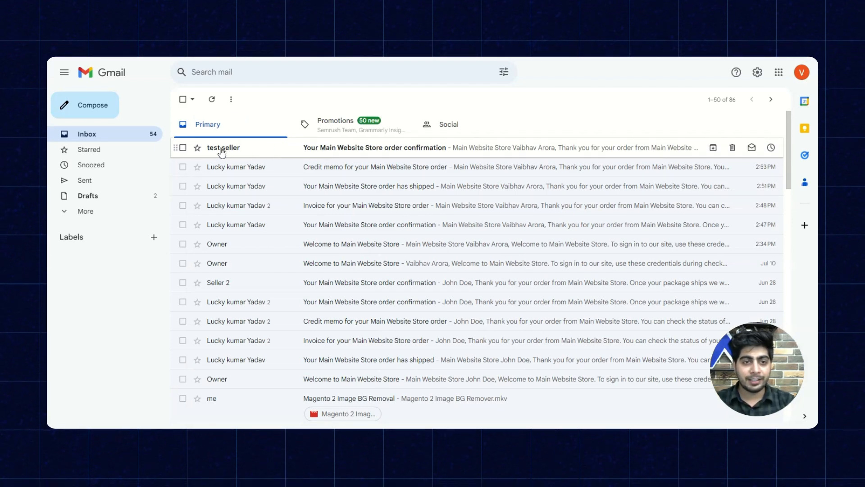
In the Gmail inbox, open the newest order confirmation from the test seller and examine its sender and order details
left_click(360, 148)
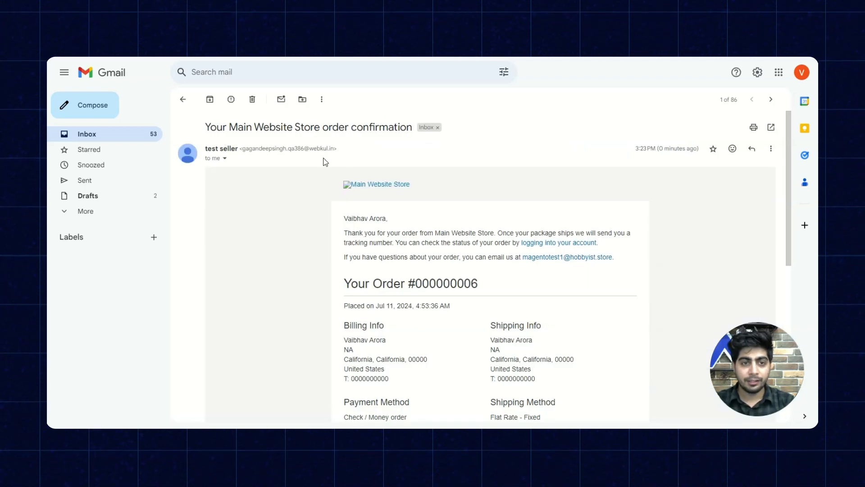
scroll(367, 209, "down", 2)
scroll(352, 207, "up", 2)
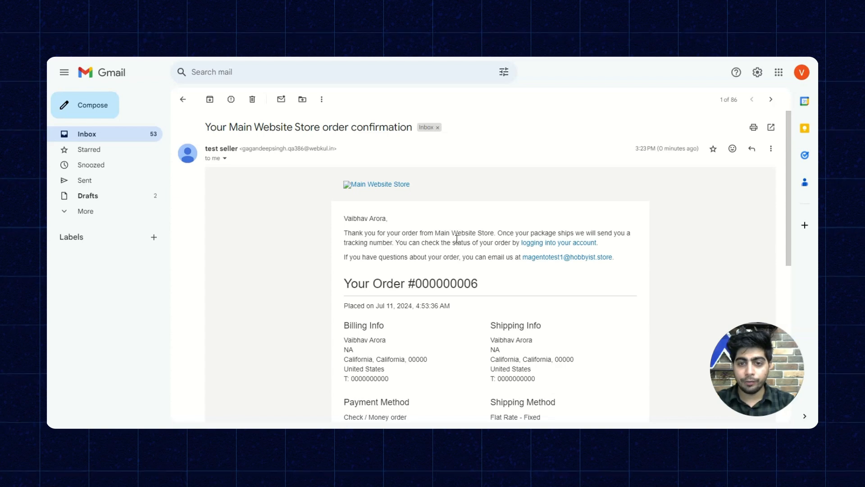
scroll(486, 243, "down", 2)
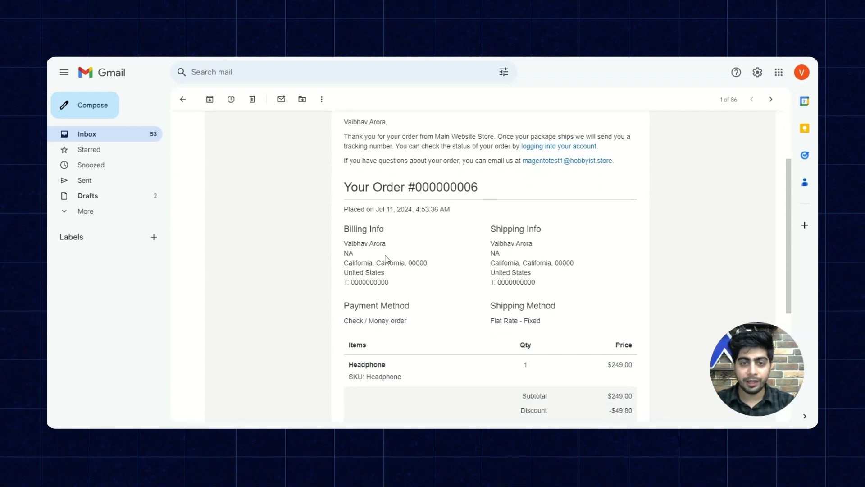
scroll(409, 291, "down", 3)
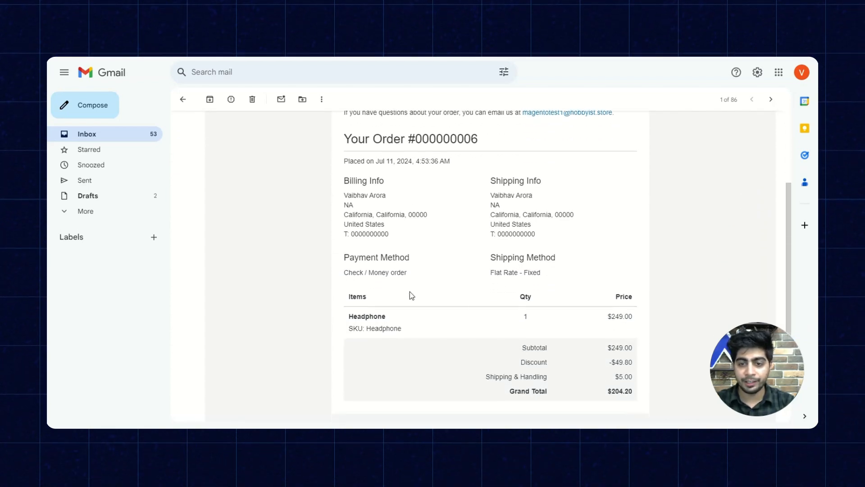
scroll(397, 288, "up", 5)
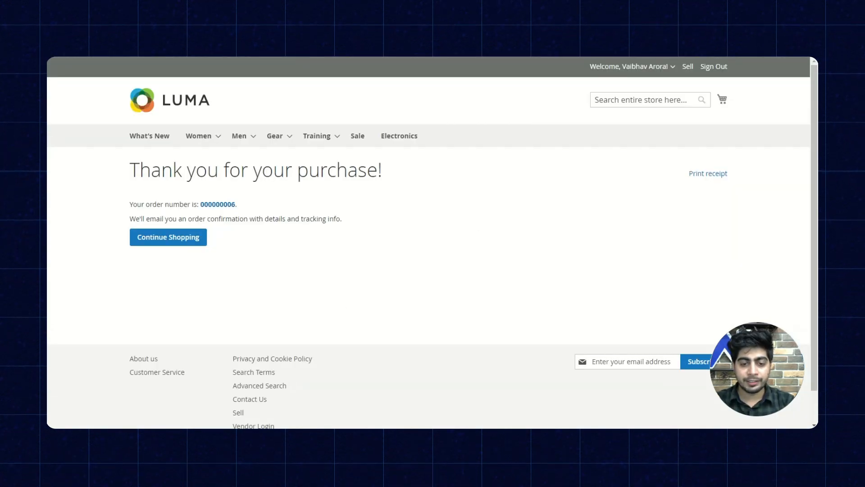
Switch to the storefront window signed in as the test seller and open the My Account page
mouse_move(316, 436)
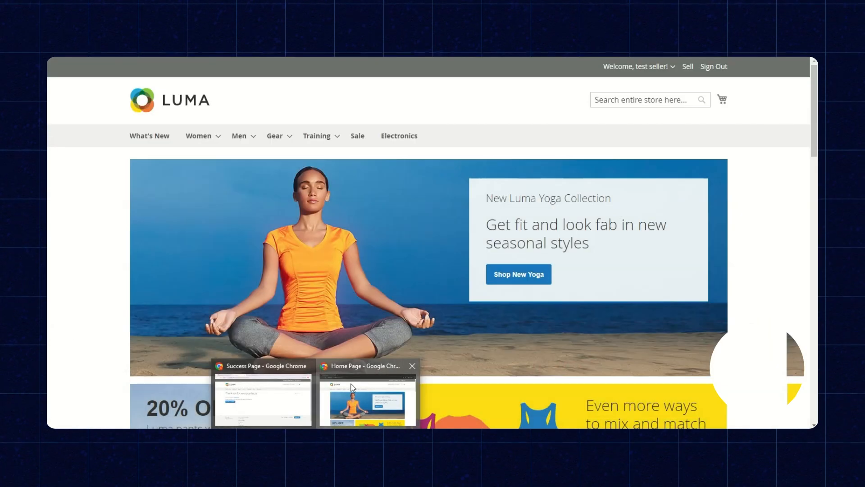
left_click(367, 398)
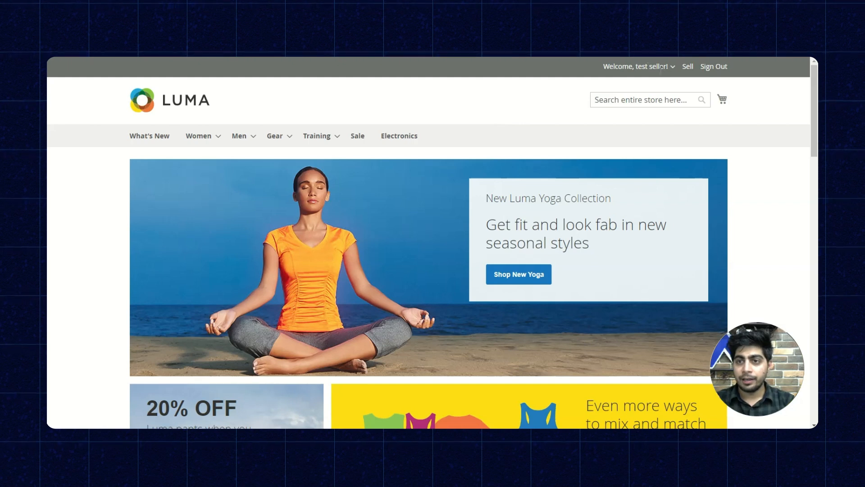
left_click(646, 67)
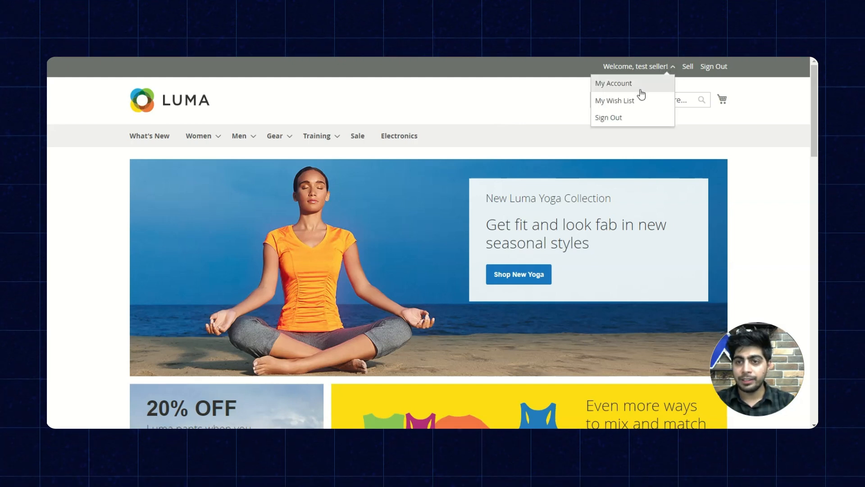
left_click(628, 84)
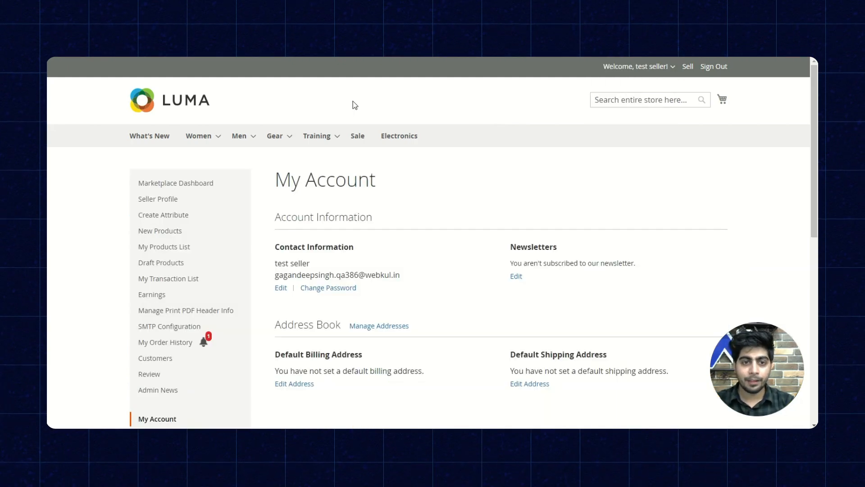
Open the seller's SMTP Configuration page and review the Enable options, host, port, username, password, authentication and SSL settings
scroll(296, 304, "down", 1)
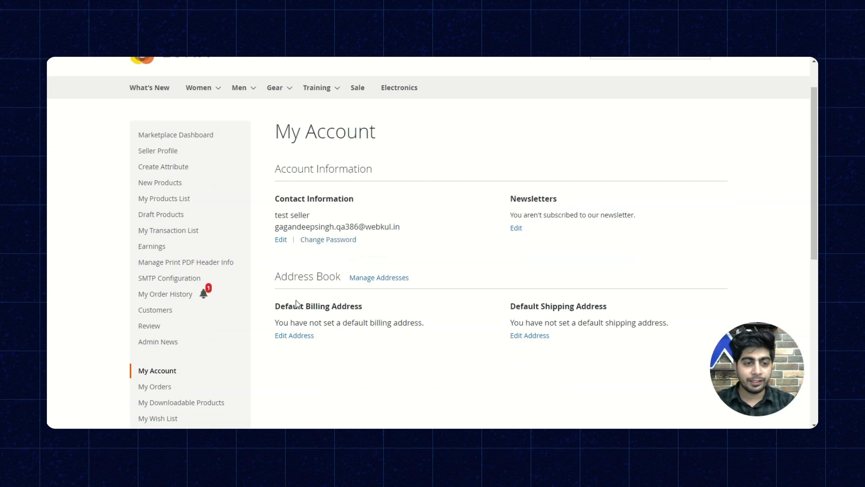
scroll(298, 304, "down", 1)
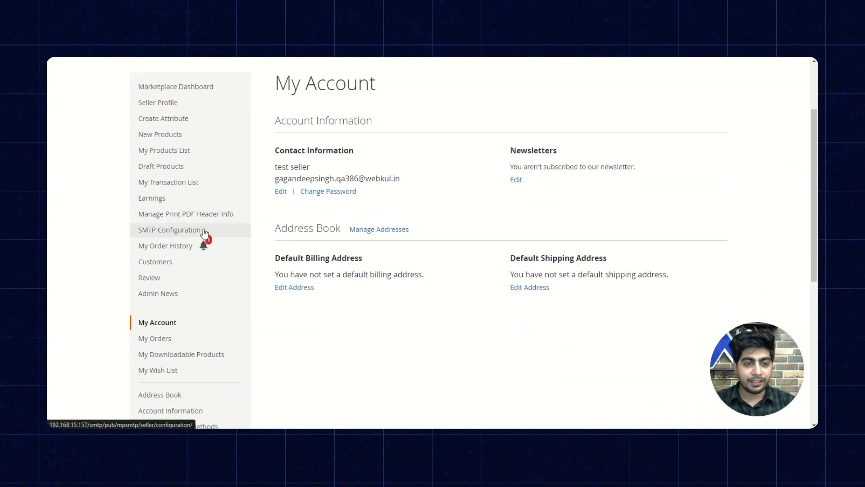
scroll(344, 315, "up", 2)
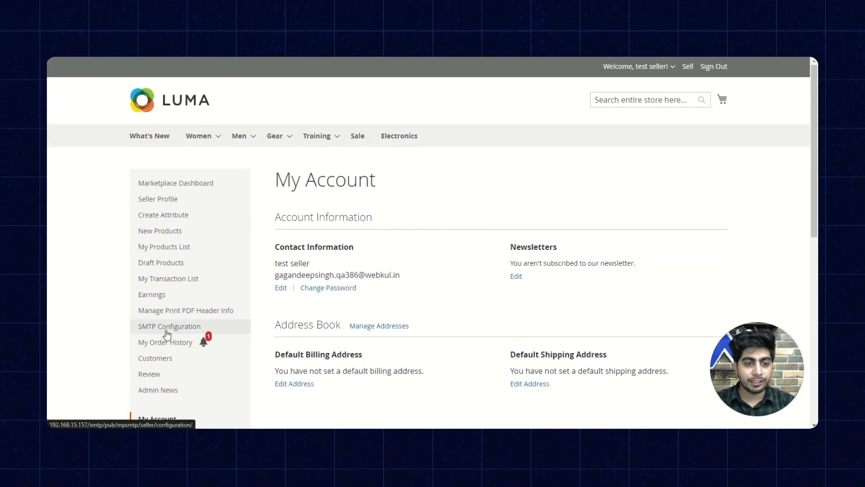
left_click(179, 328)
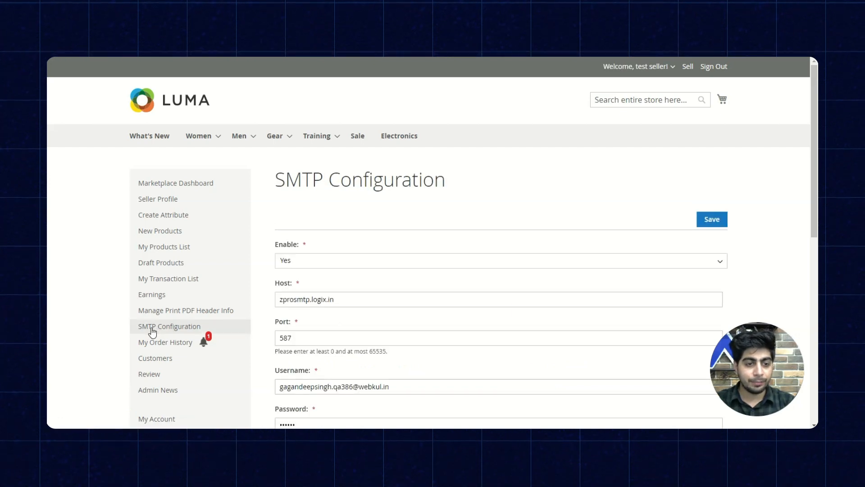
scroll(374, 237, "down", 1)
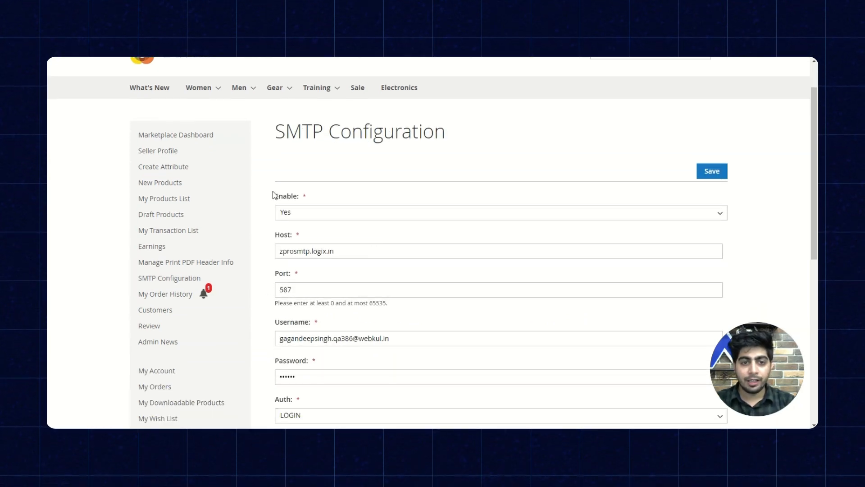
scroll(320, 196, "down", 1)
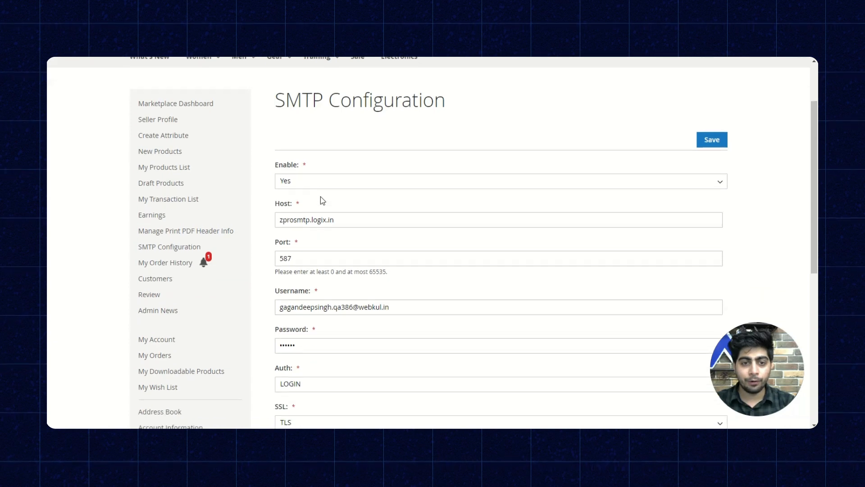
left_click(305, 163)
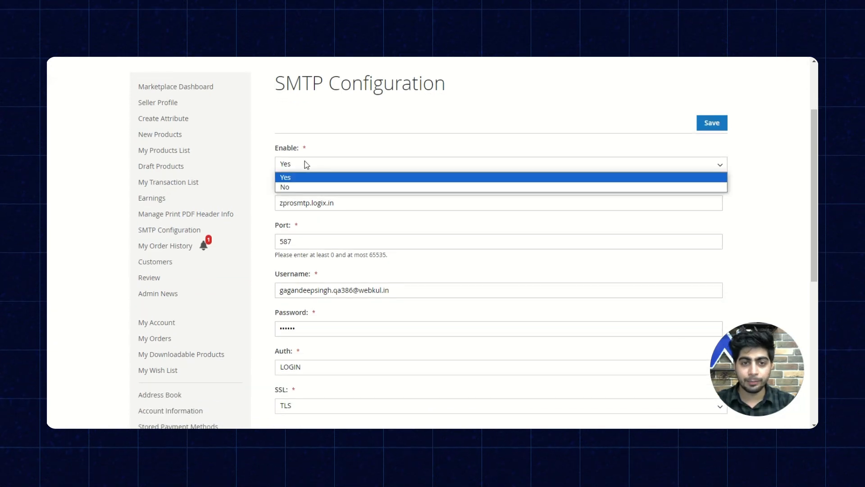
left_click(319, 163)
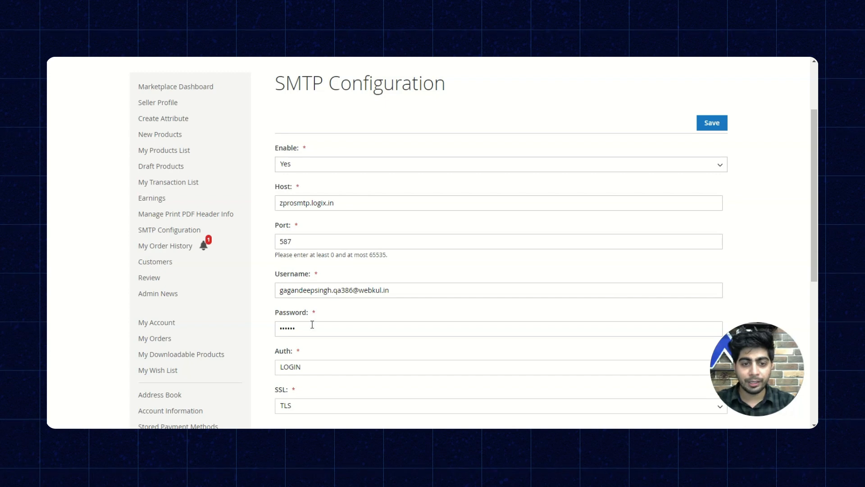
scroll(313, 325, "down", 1)
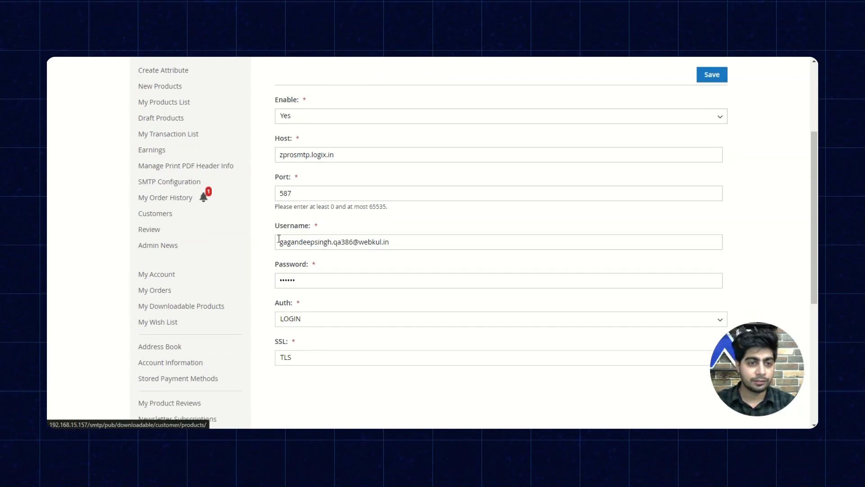
scroll(244, 309, "up", 2)
scroll(260, 248, "up", 1)
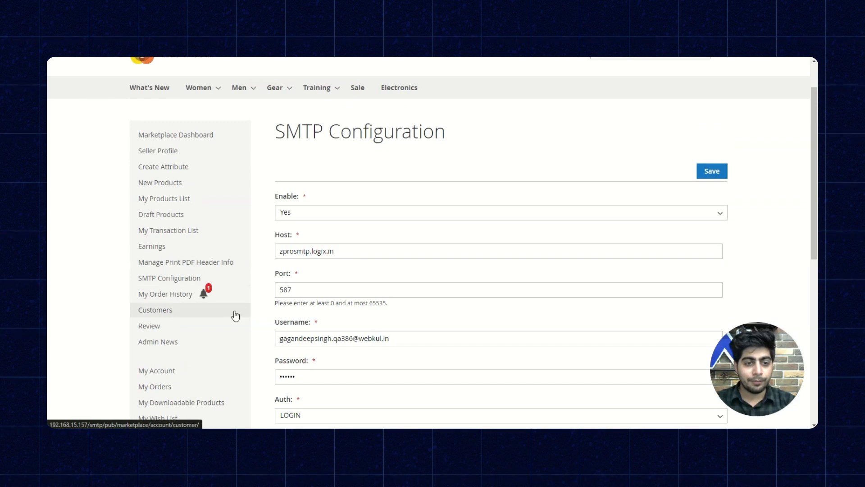
Open the seller's order history, view the pending Headphone order and examine its ordered items and totals
left_click(179, 296)
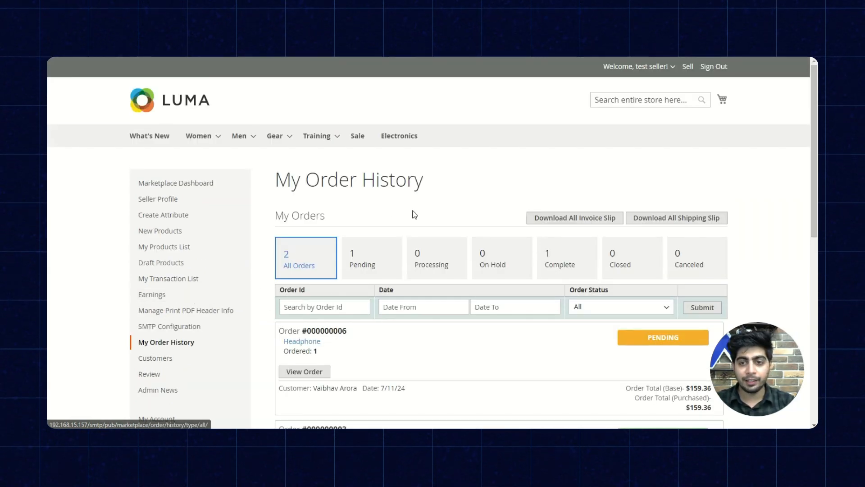
scroll(397, 213, "down", 1)
scroll(378, 283, "down", 1)
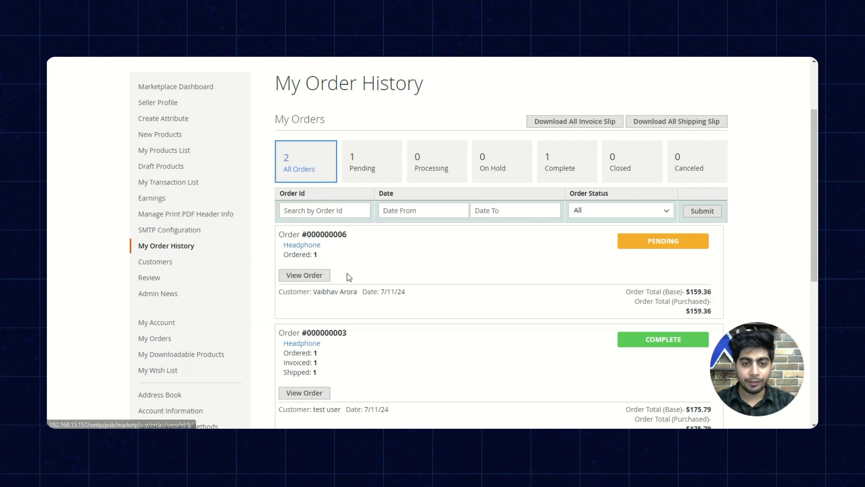
left_click(318, 276)
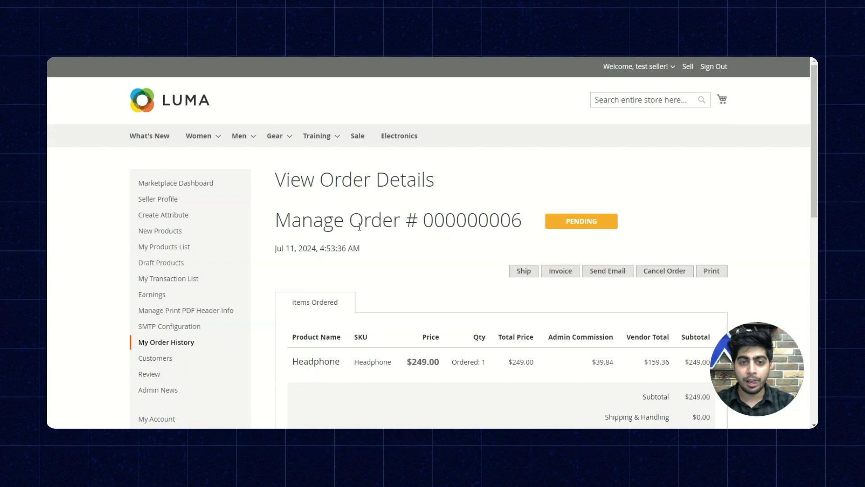
scroll(479, 224, "down", 3)
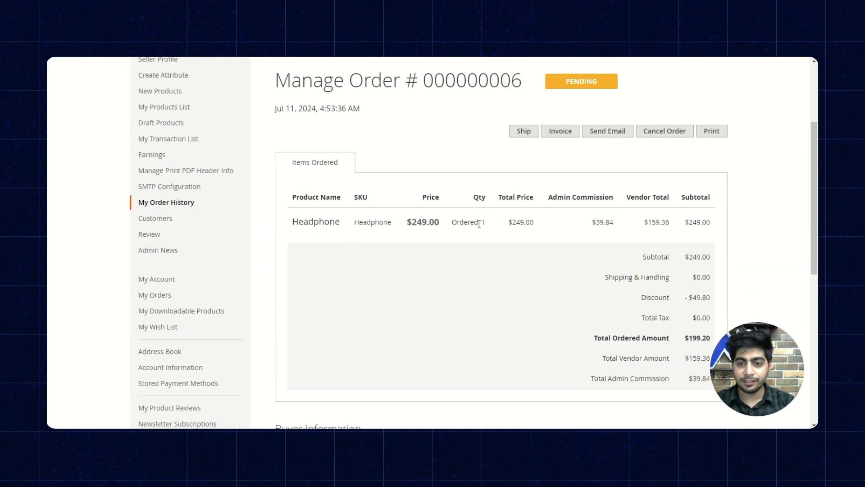
scroll(479, 224, "down", 2)
scroll(514, 218, "up", 1)
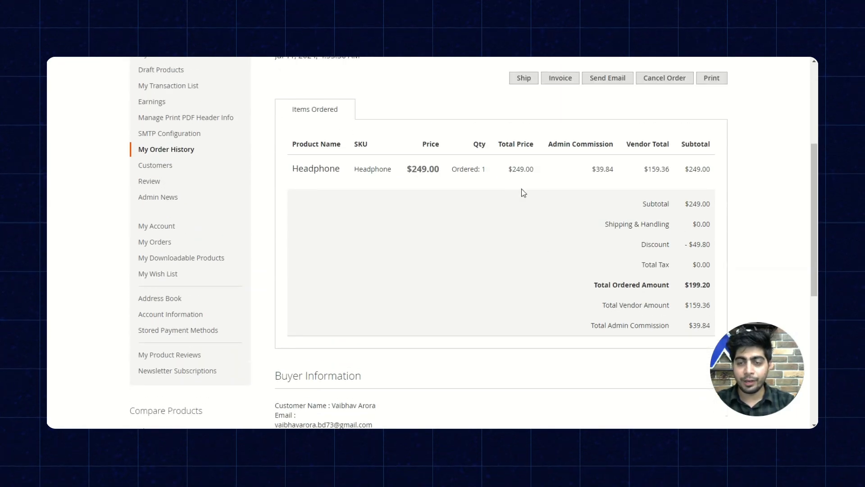
scroll(504, 136, "up", 1)
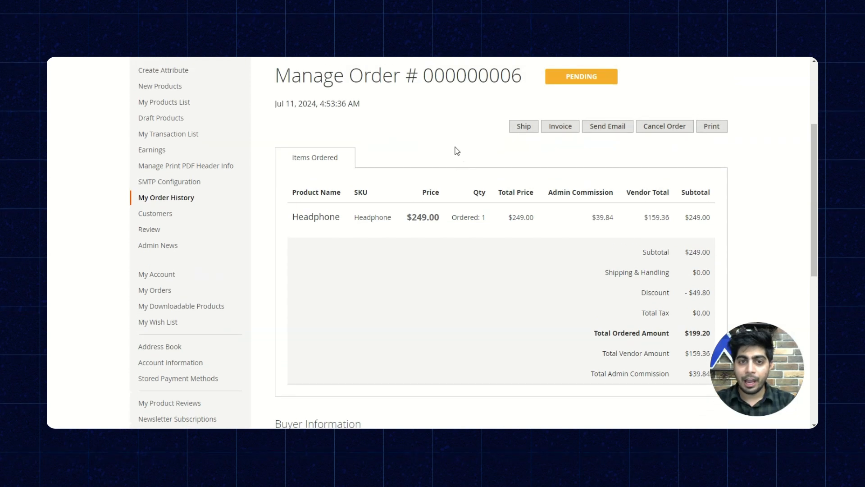
Start a new invoice for the pending Headphone order and enable Email Copy of Invoice
left_click(565, 128)
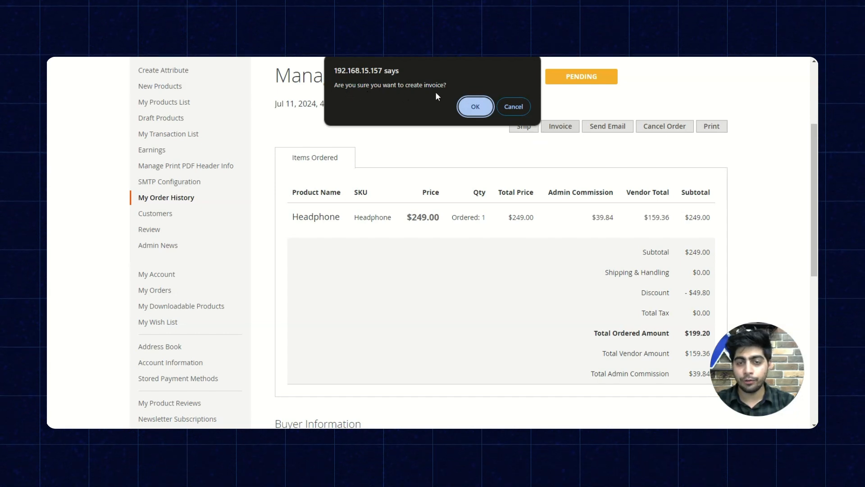
left_click(475, 108)
scroll(422, 213, "down", 1)
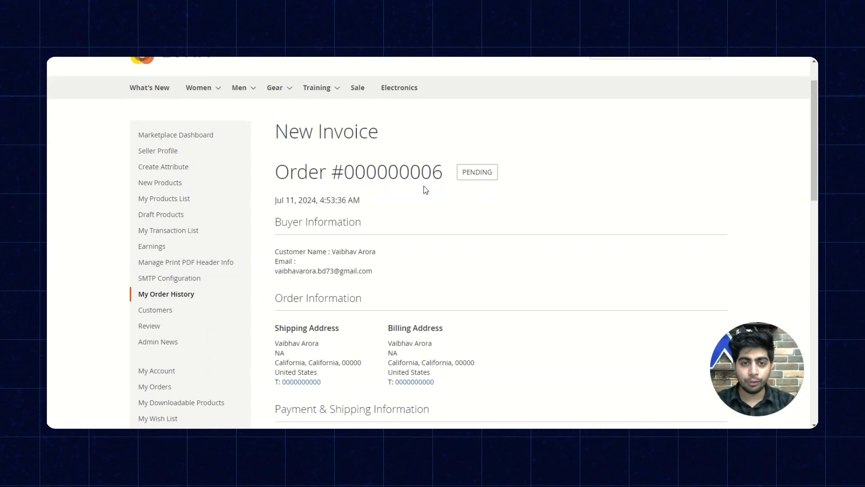
scroll(456, 190, "down", 2)
scroll(377, 203, "down", 7)
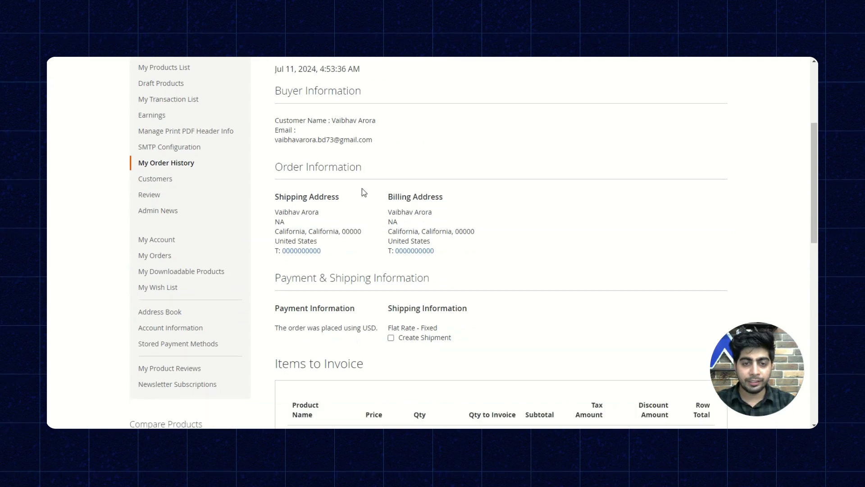
scroll(421, 209, "down", 5)
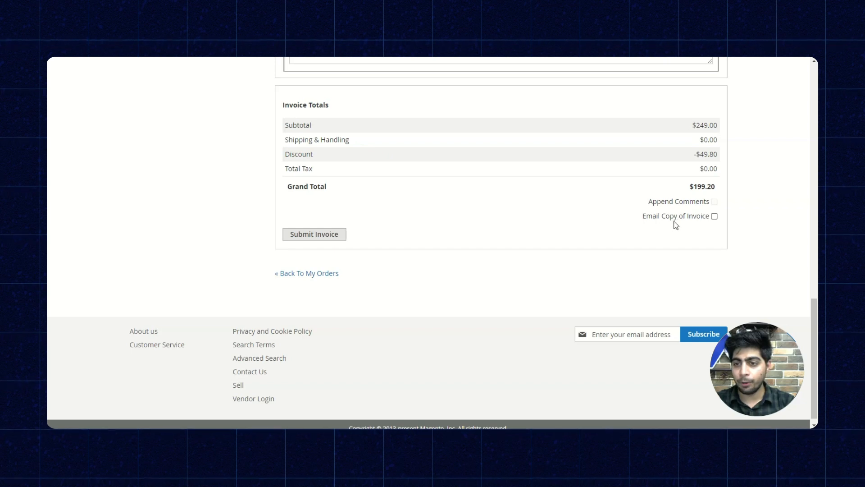
left_click(714, 216)
Review the buyer, shipping and item details of the new invoice and submit it
scroll(505, 225, "up", 9)
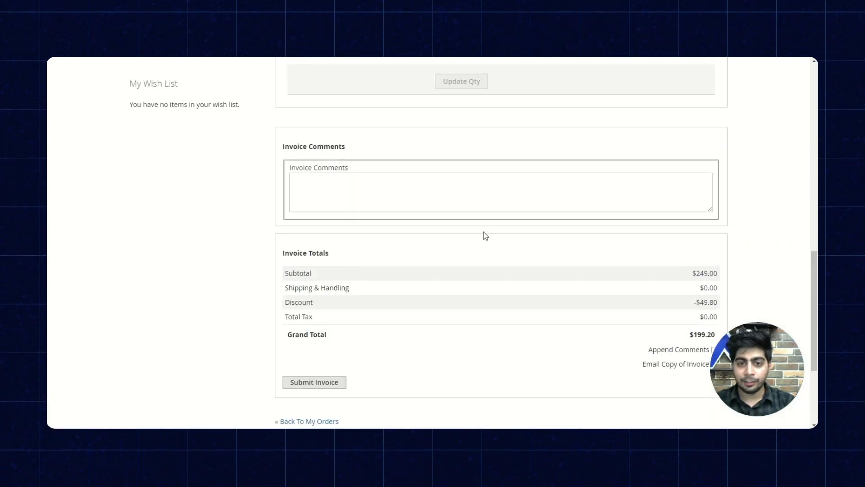
scroll(483, 231, "up", 3)
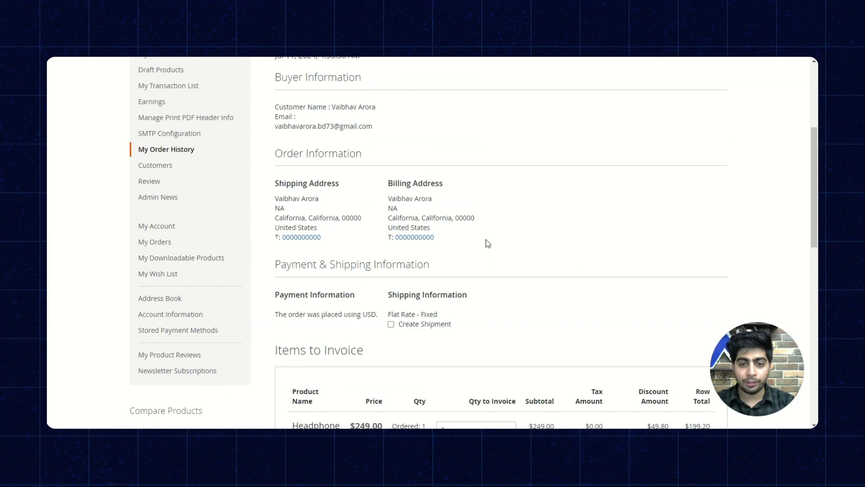
scroll(485, 239, "down", 1)
scroll(486, 242, "down", 1)
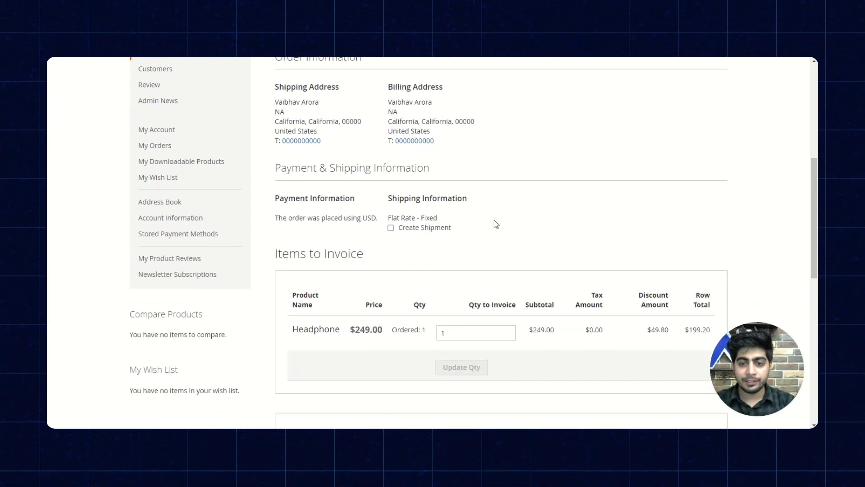
scroll(477, 241, "down", 8)
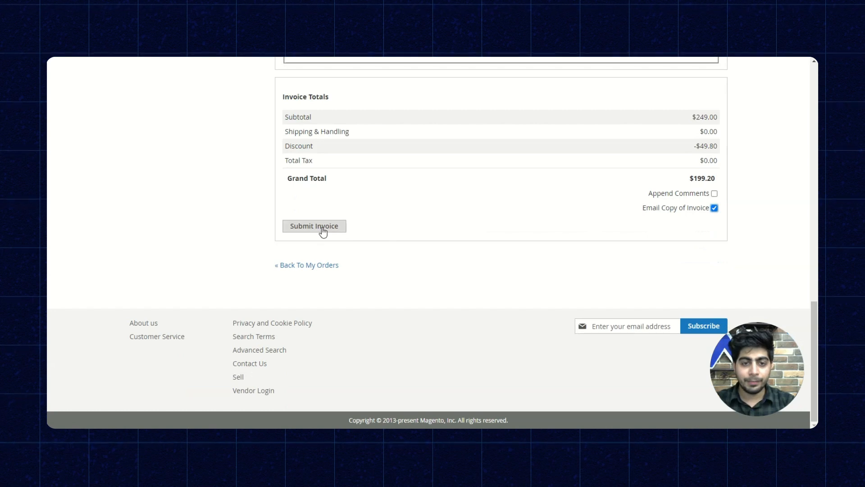
left_click(320, 227)
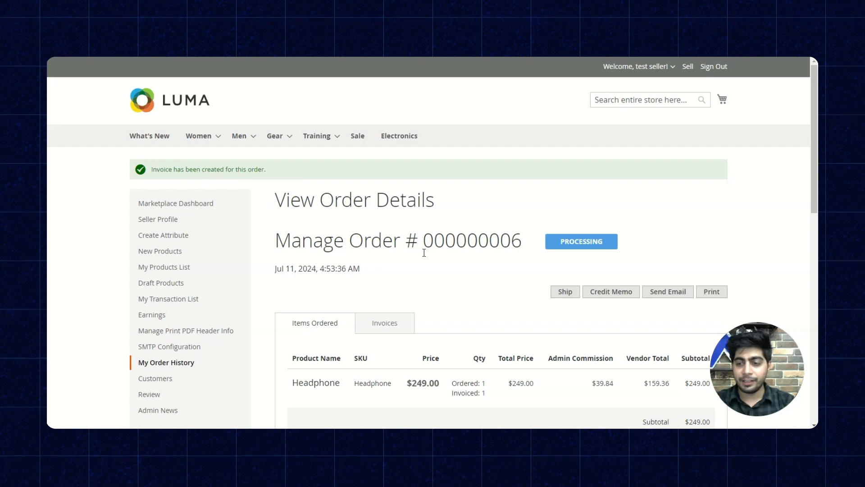
scroll(395, 228, "down", 2)
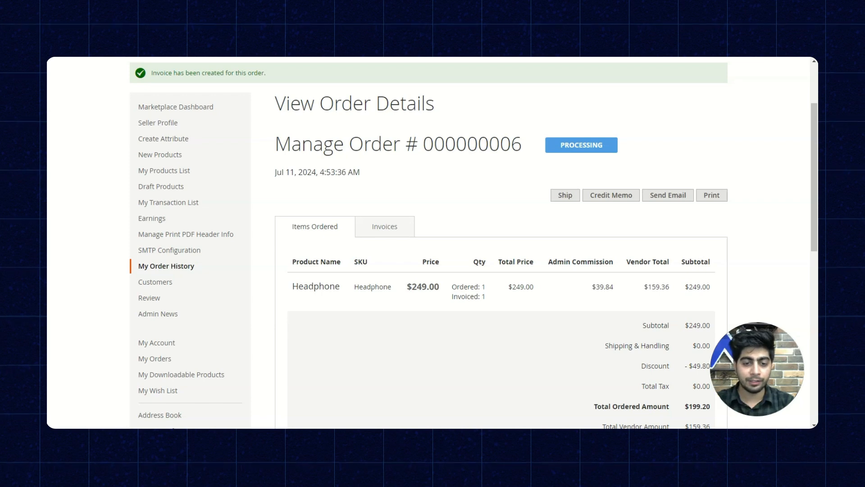
Switch to Gmail, open the new invoice e-mail from the test seller, examine its sender and contents, and return to the inbox
mouse_move(315, 436)
left_click(253, 399)
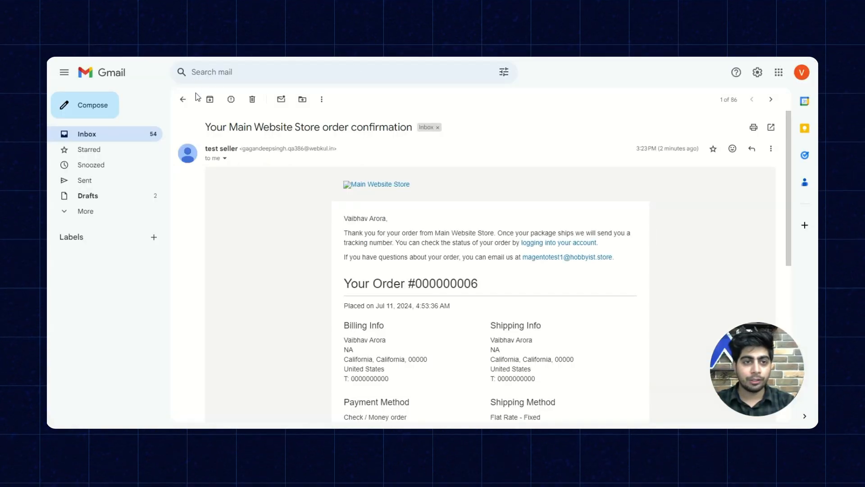
left_click(183, 100)
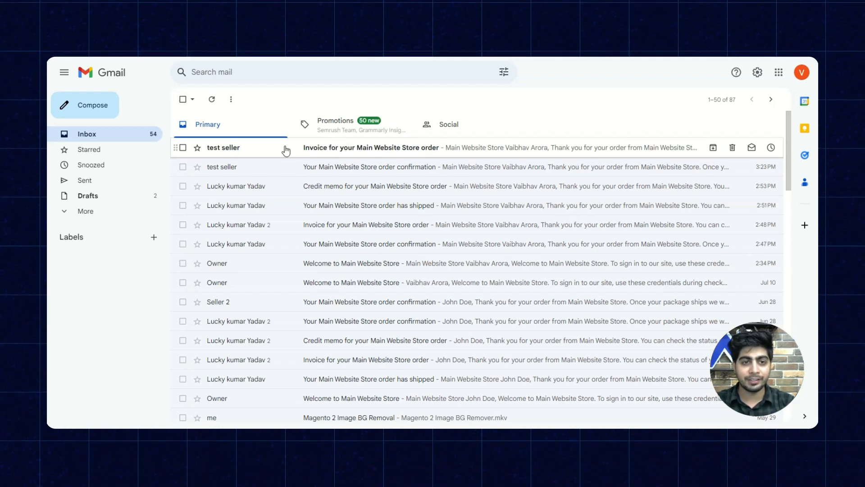
left_click(384, 150)
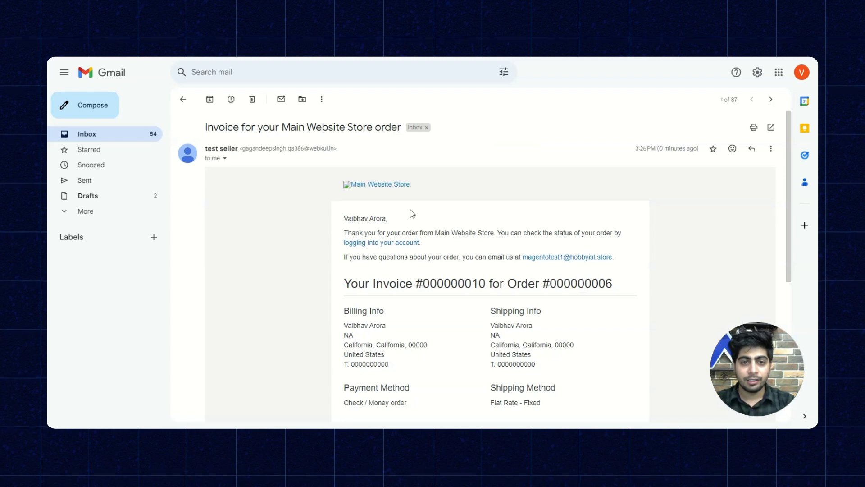
scroll(412, 214, "down", 3)
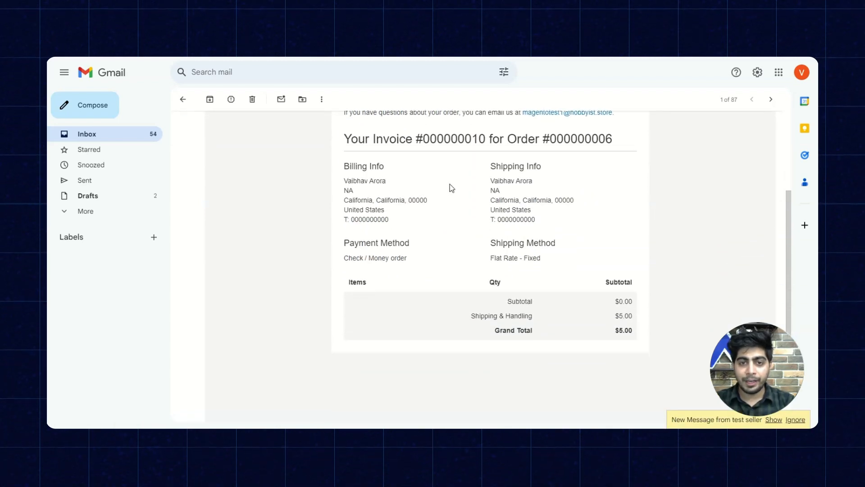
scroll(450, 190, "up", 3)
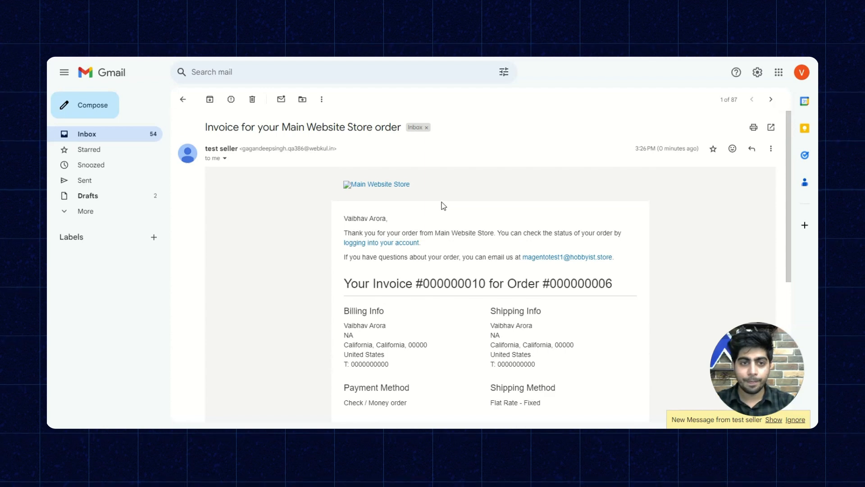
left_click(183, 99)
Switch back to the seller's order page and start a new shipment for the invoiced Headphone order
mouse_move(323, 427)
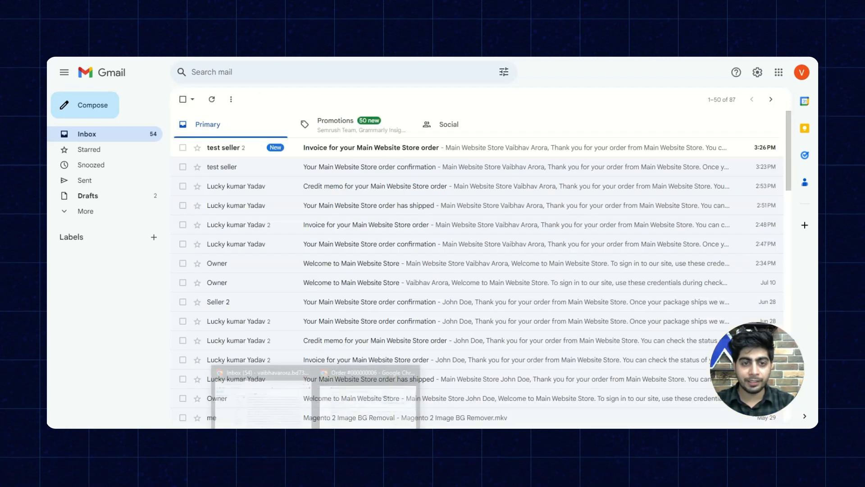
left_click(364, 378)
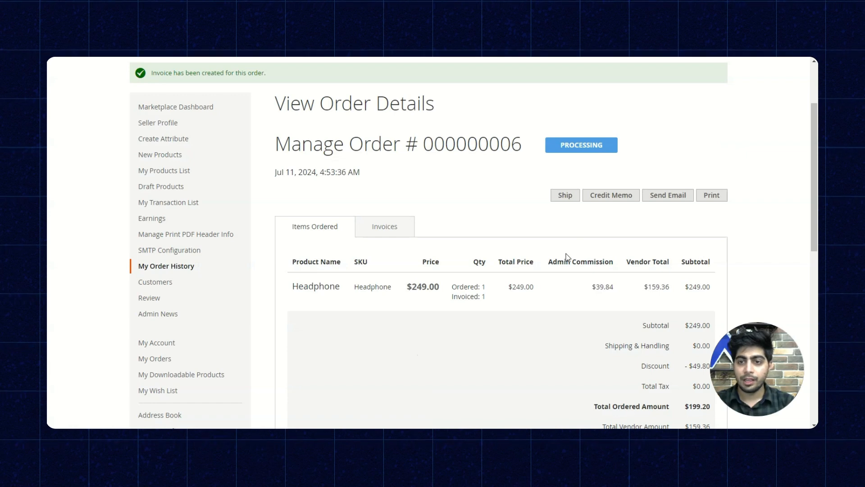
scroll(506, 234, "down", 2)
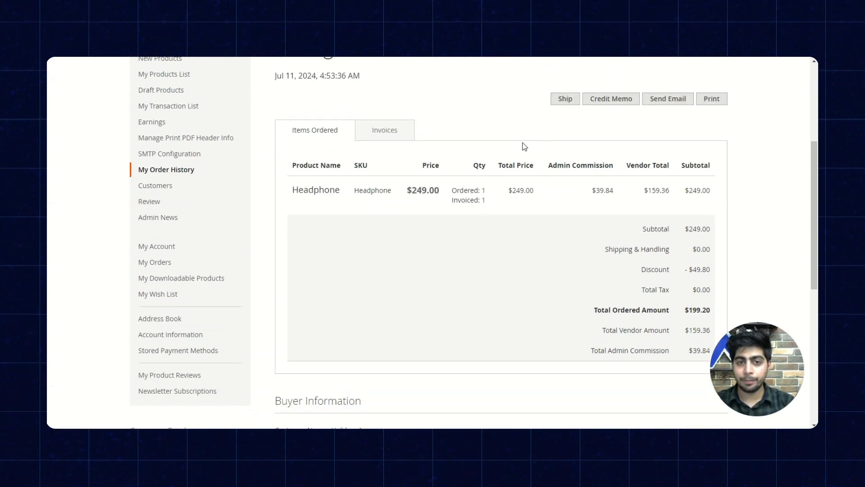
left_click(571, 102)
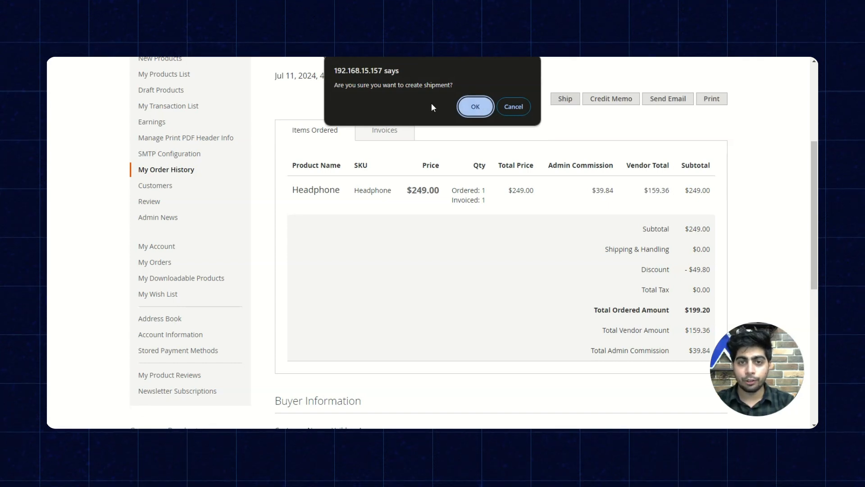
left_click(475, 107)
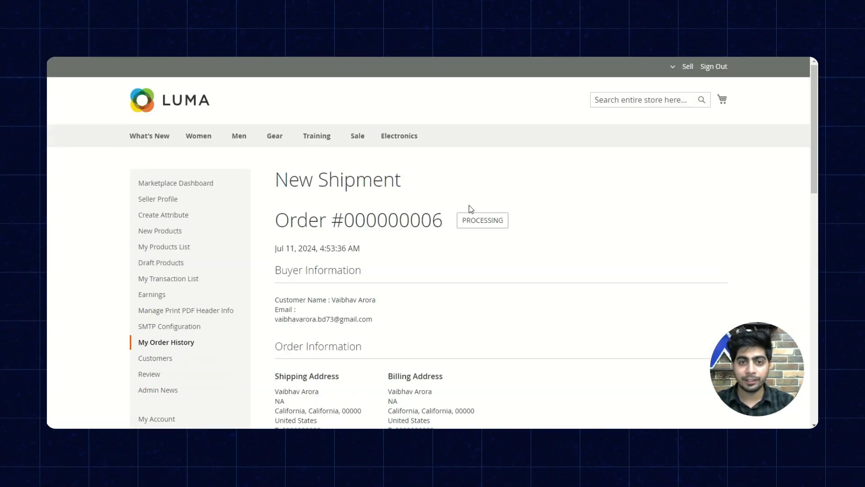
Enter carrier DTDC and tracking number 4787817 for the Headphone shipment, enable Email Copy of Shipment and submit it
scroll(390, 178, "down", 2)
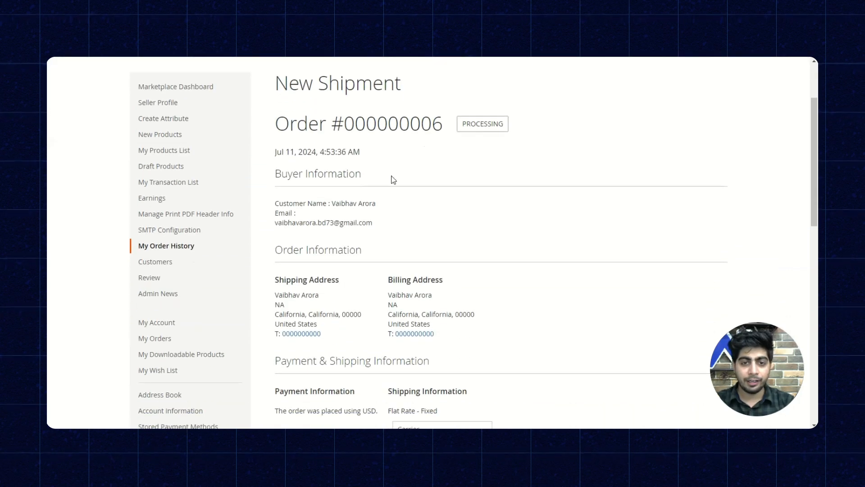
scroll(452, 143, "down", 5)
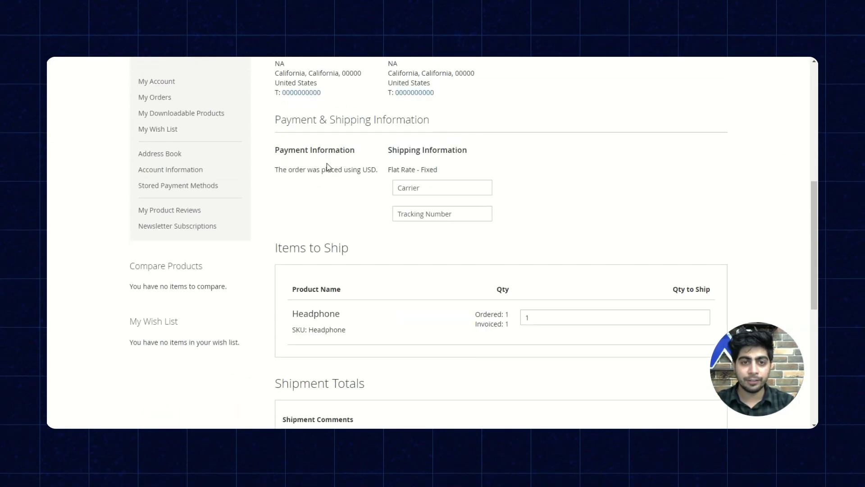
left_click(397, 192)
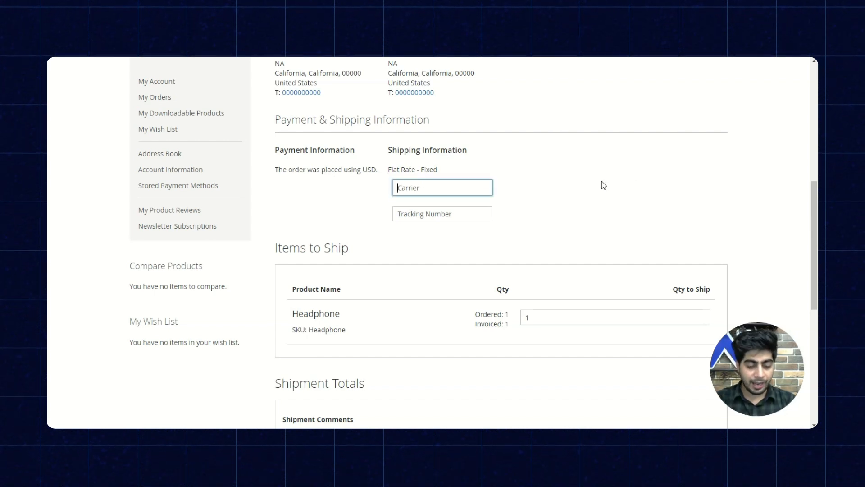
type("DTDC")
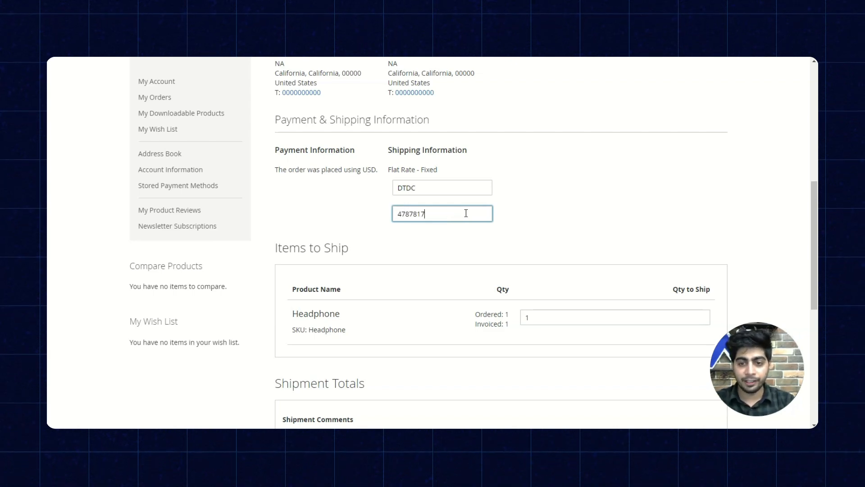
scroll(466, 213, "down", 6)
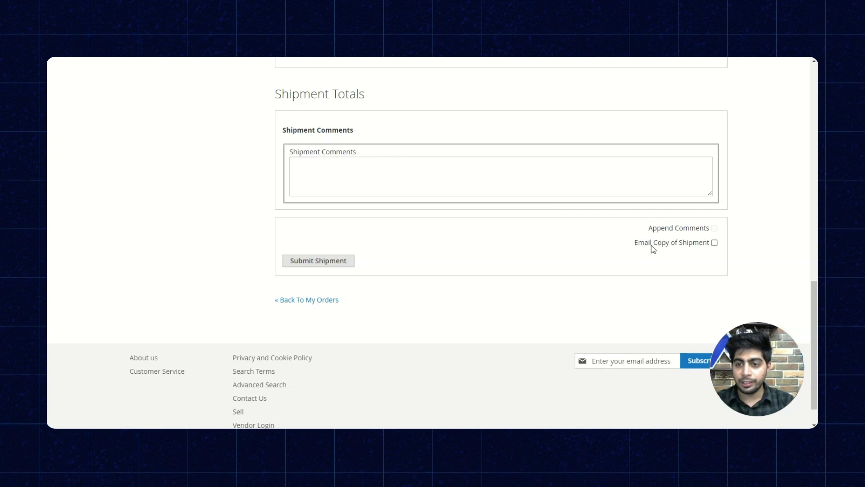
left_click(714, 243)
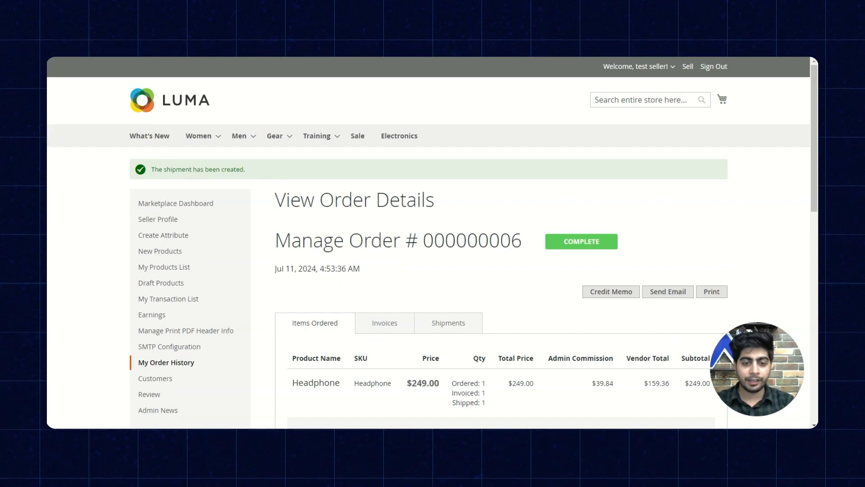
Switch to Gmail, examine the test seller's order-shipped e-mail, open the invoice e-mail again and return to the inbox
mouse_move(294, 425)
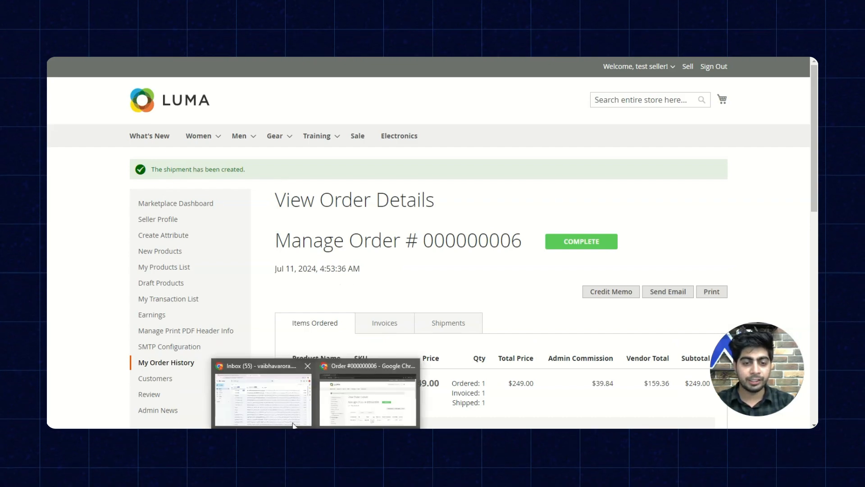
left_click(261, 394)
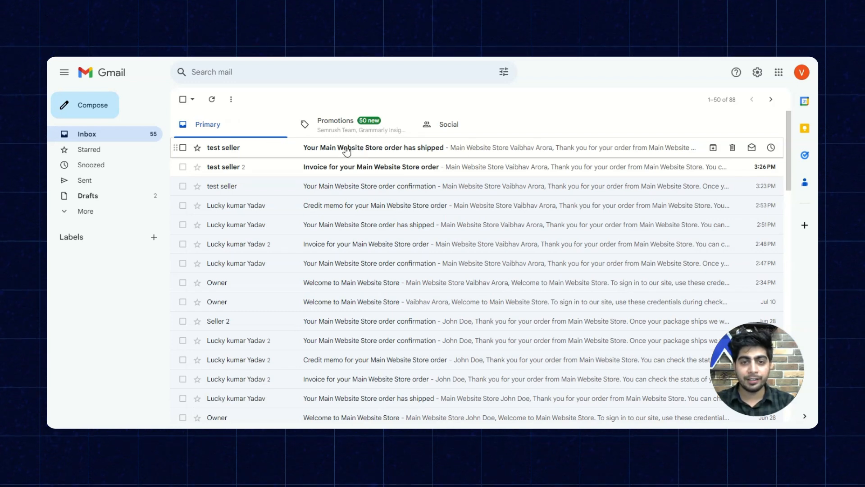
left_click(385, 148)
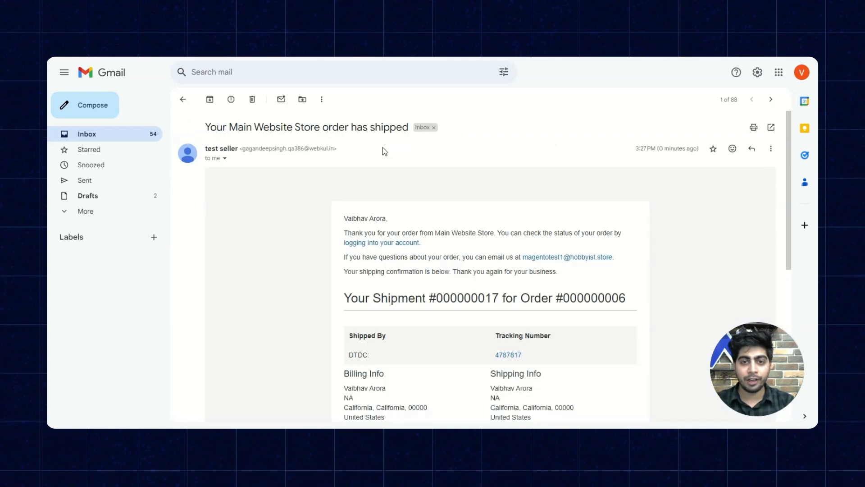
scroll(326, 220, "down", 2)
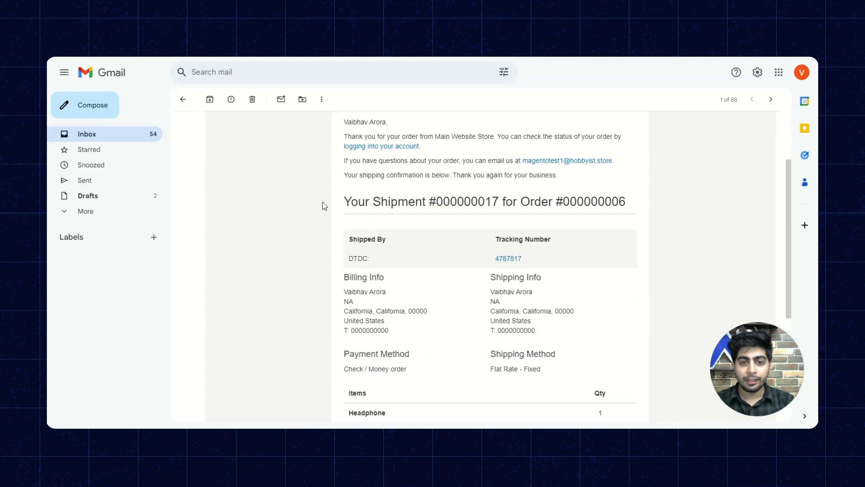
scroll(381, 219, "down", 4)
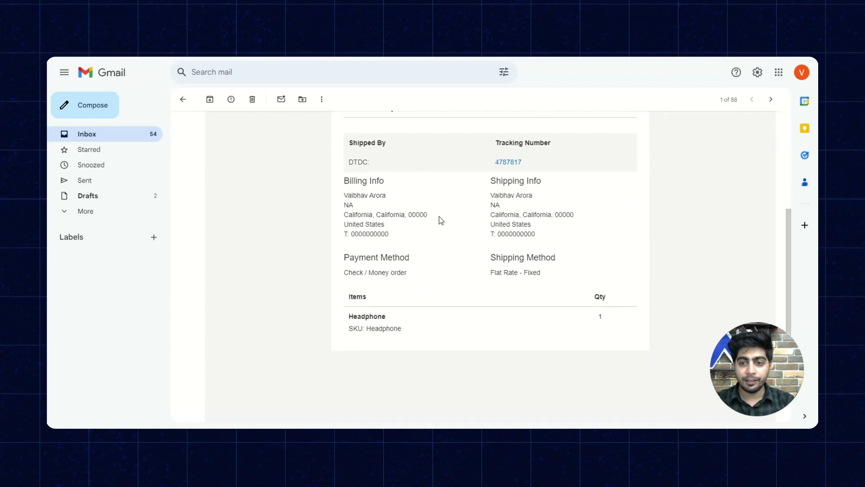
scroll(417, 249, "up", 6)
scroll(418, 250, "up", 1)
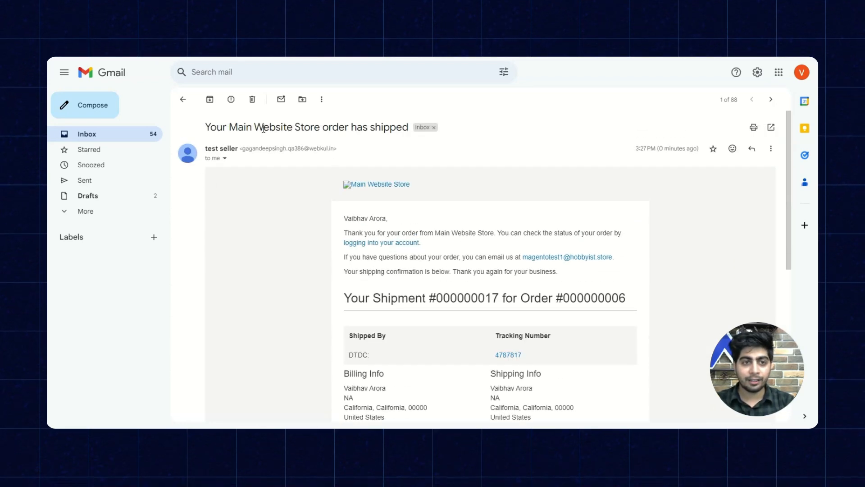
left_click(183, 99)
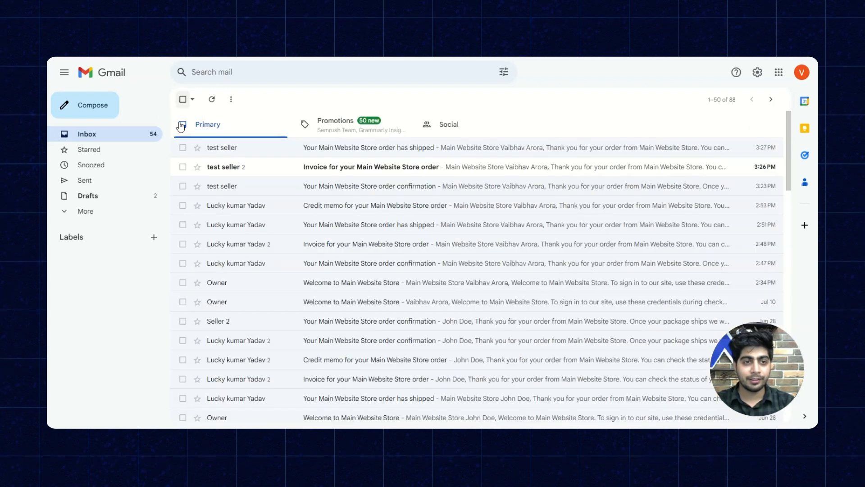
left_click(344, 170)
left_click(184, 100)
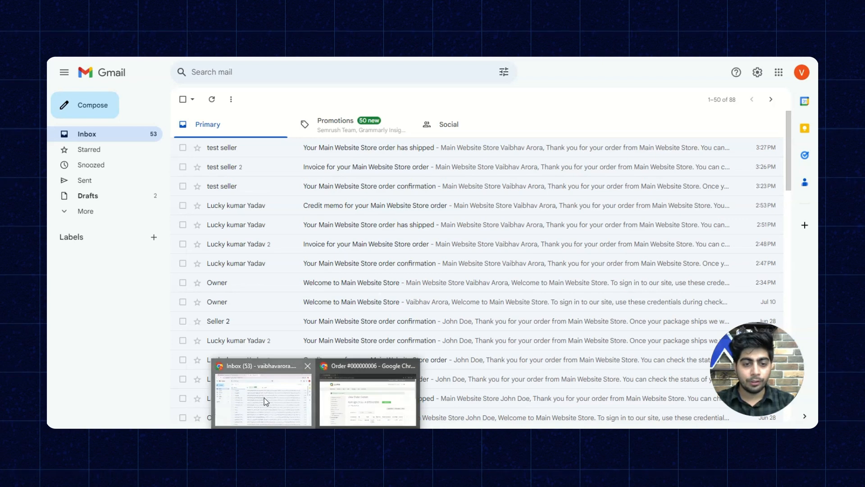
Switch back to the seller's order page and start a new credit memo for the shipped Headphone order
left_click(367, 394)
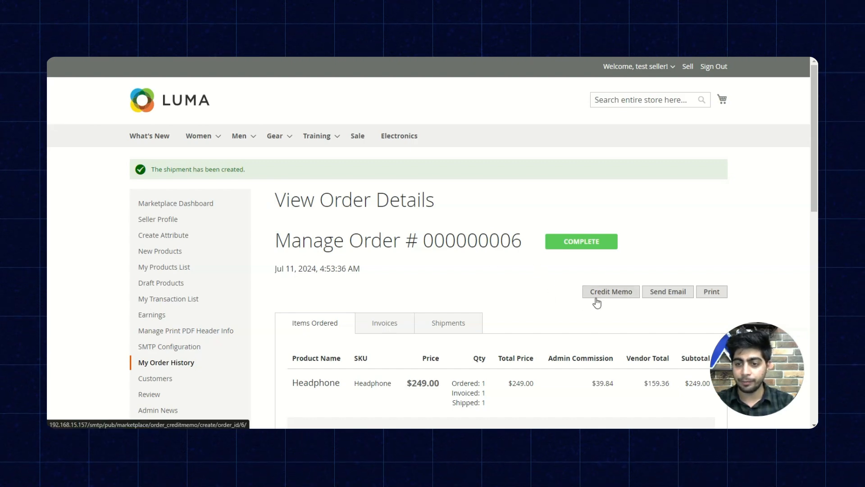
scroll(555, 289, "down", 1)
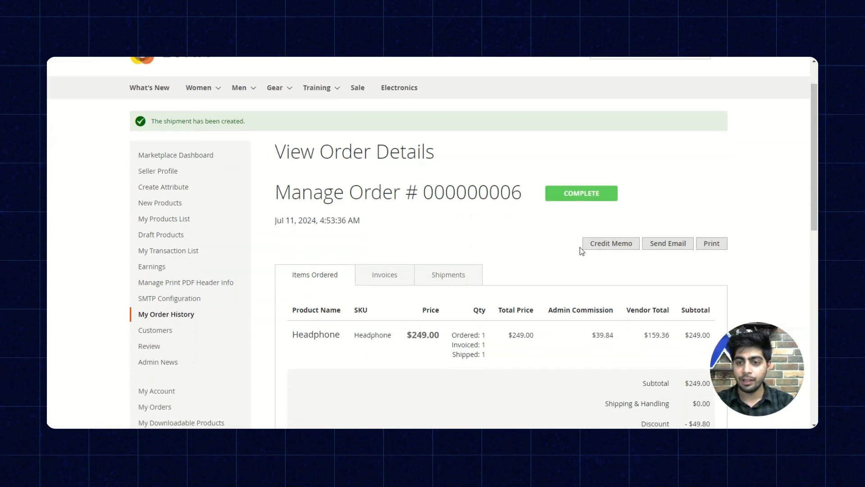
left_click(606, 244)
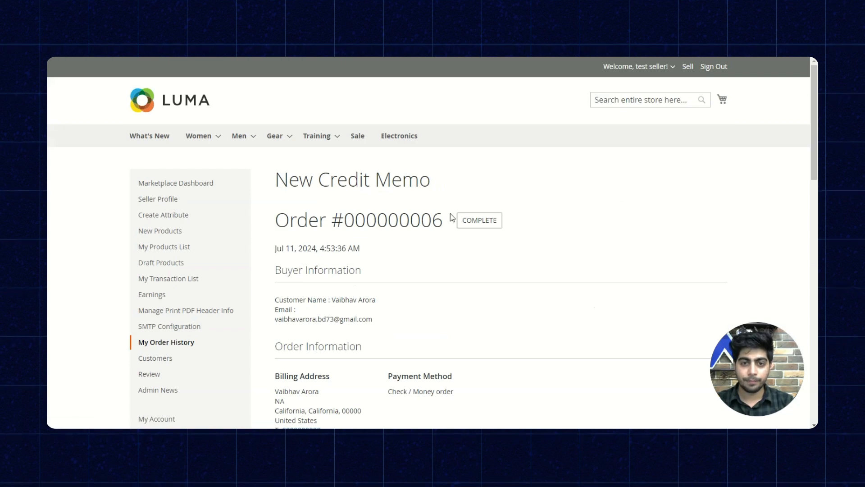
Review the buyer details, items to refund and refund totals of the new credit memo and submit it
scroll(450, 212, "down", 2)
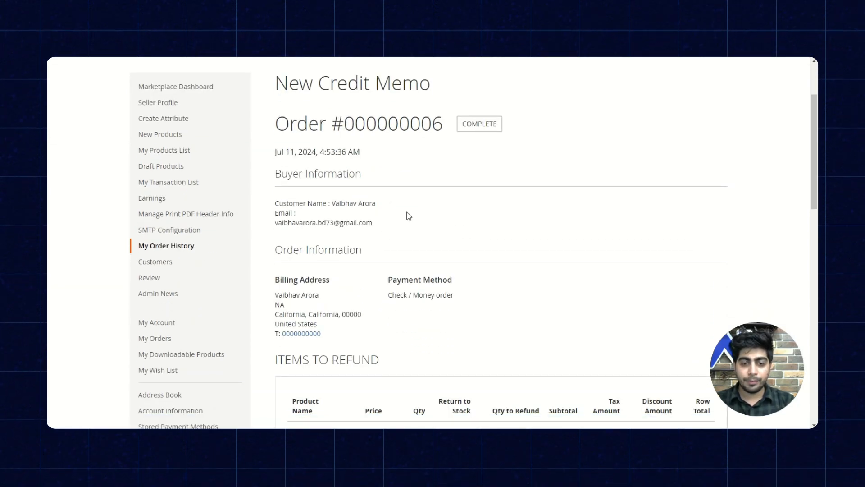
scroll(405, 215, "down", 4)
scroll(414, 220, "down", 1)
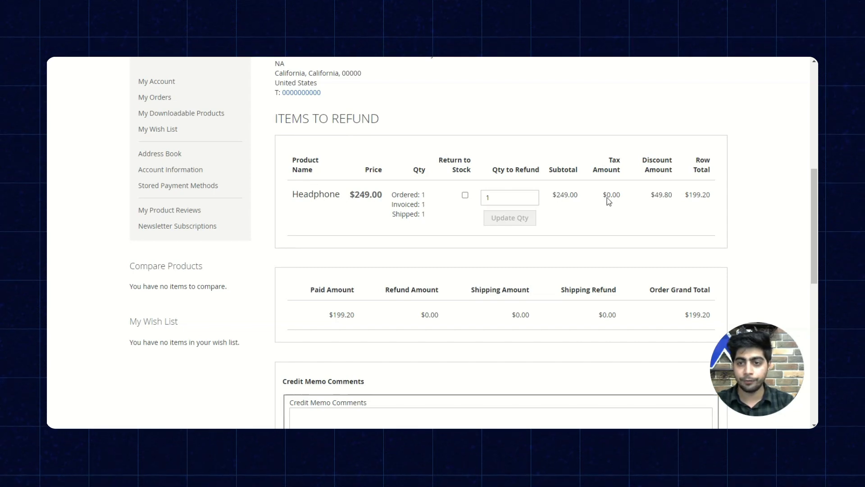
scroll(517, 233, "down", 3)
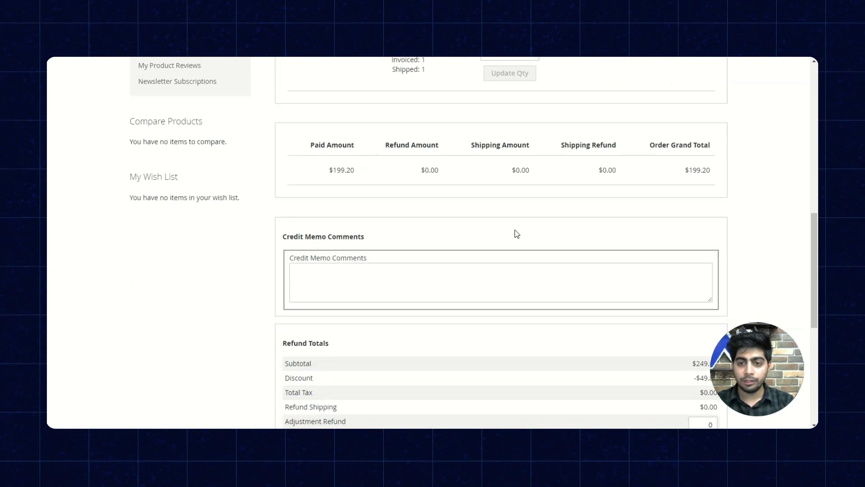
scroll(498, 232, "down", 6)
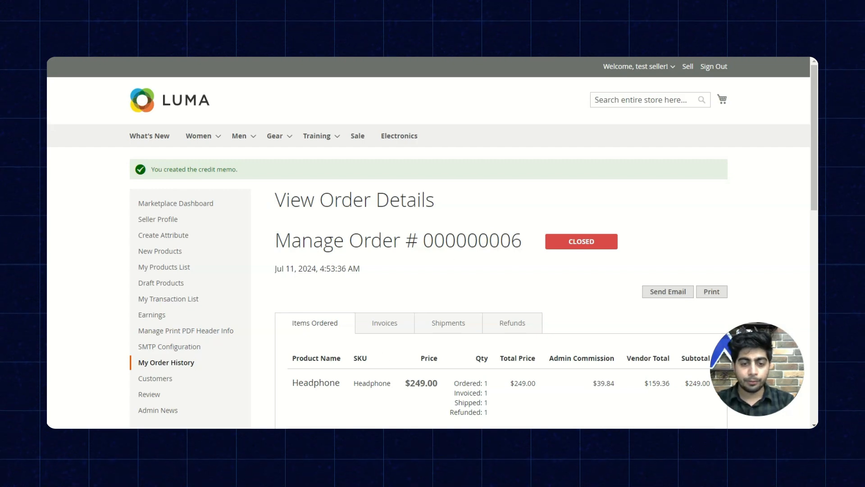
Switch to Gmail, refresh the inbox, open the test seller's credit memo e-mail and examine its sender and contents
left_click(291, 398)
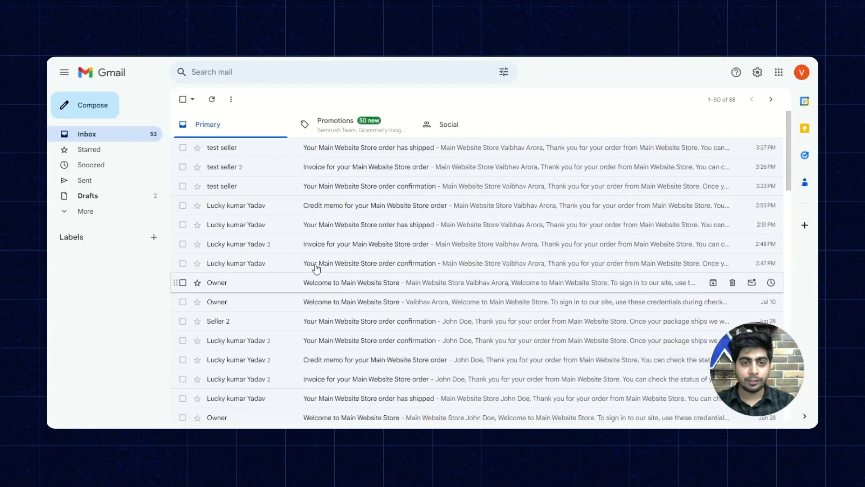
left_click(212, 102)
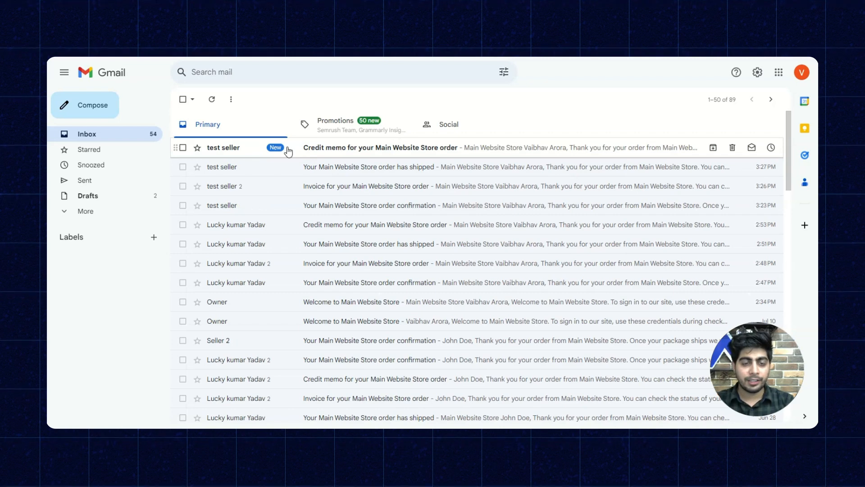
left_click(371, 153)
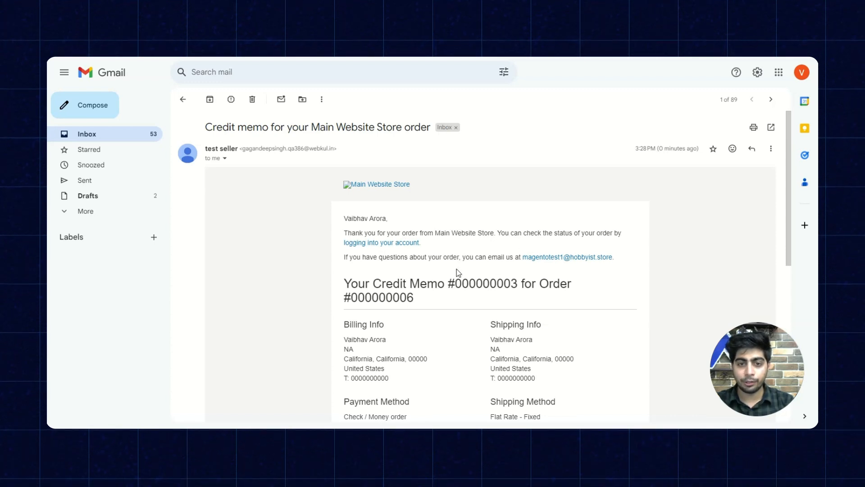
scroll(456, 269, "down", 2)
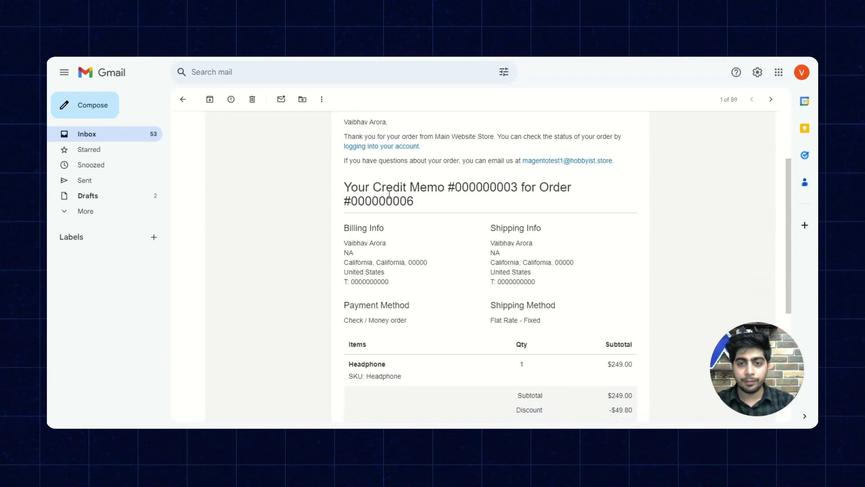
scroll(398, 224, "down", 2)
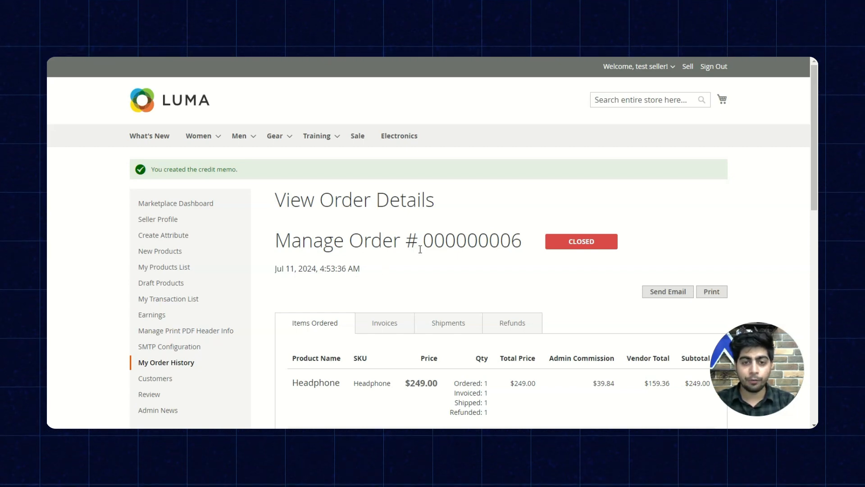
Switch to the customer's storefront window and add one Headphone sold by selle2 to the cart
left_click(237, 406)
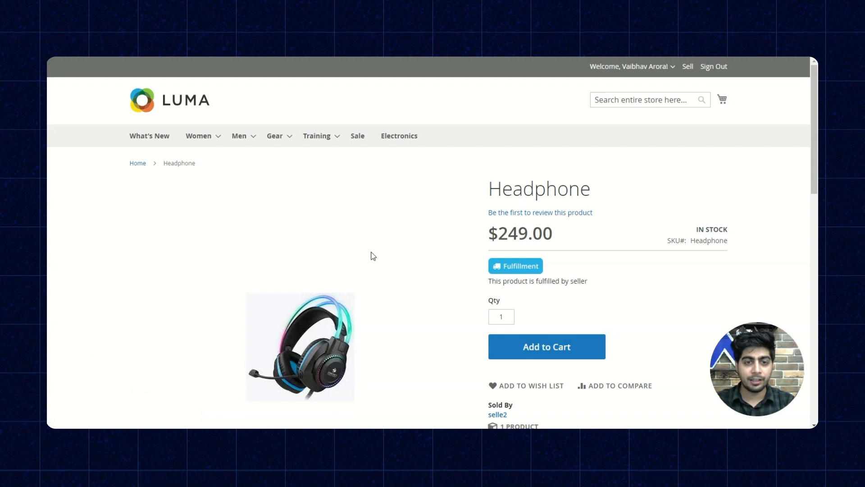
scroll(353, 255, "down", 2)
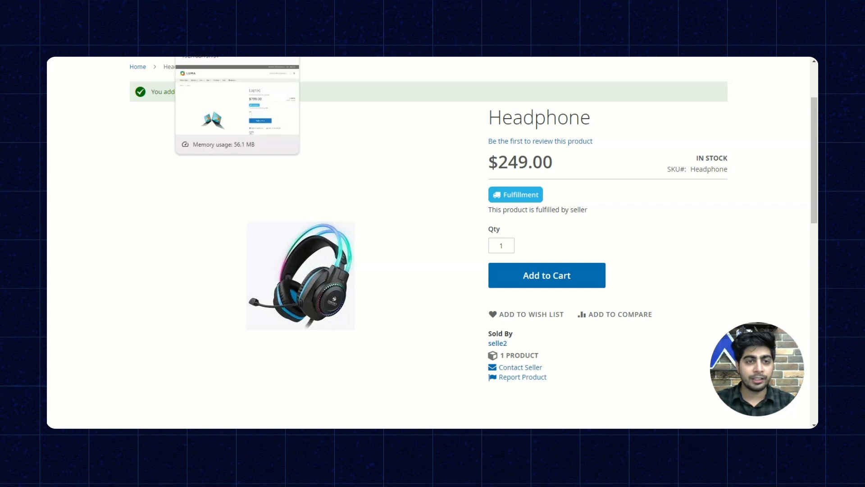
Switch to the Laptop product page and add one Laptop sold by seller1 to the cart
left_click(217, 33)
scroll(310, 257, "down", 1)
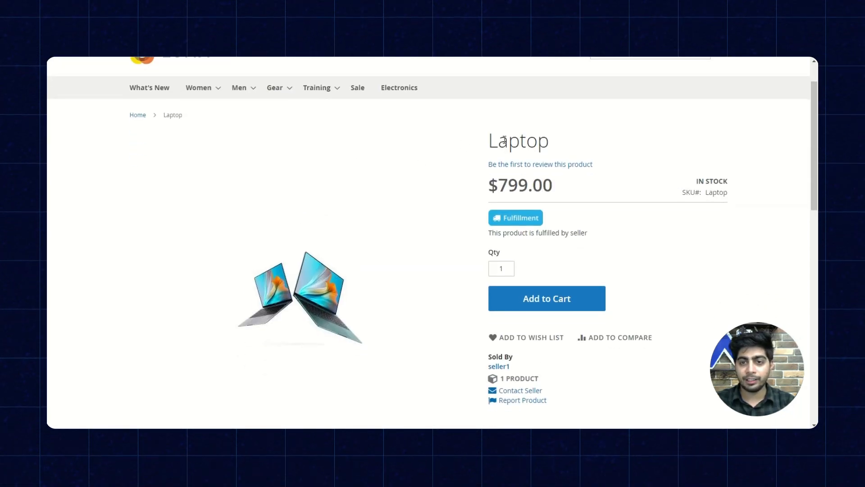
scroll(620, 167, "down", 1)
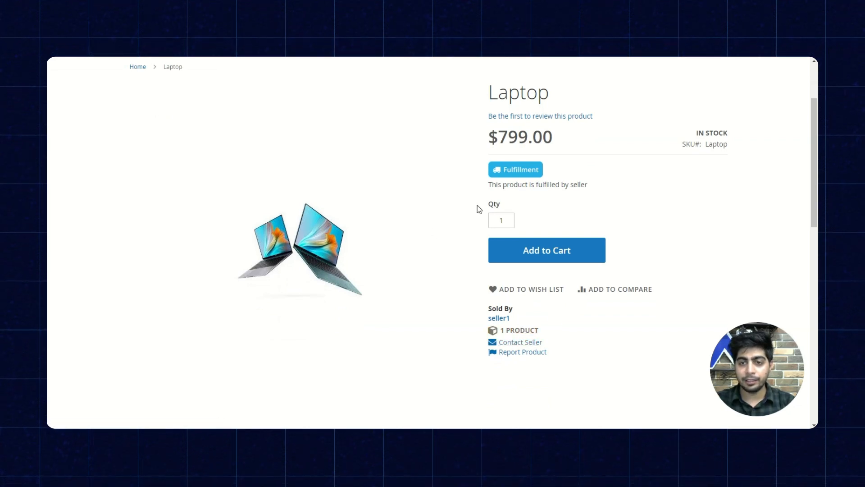
left_click(553, 258)
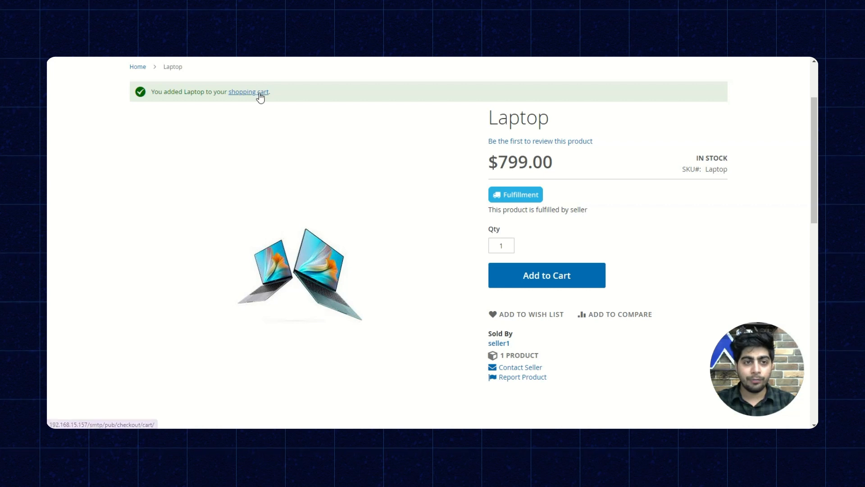
Open the shopping cart, review the Headphone and Laptop items, and proceed to checkout
left_click(256, 93)
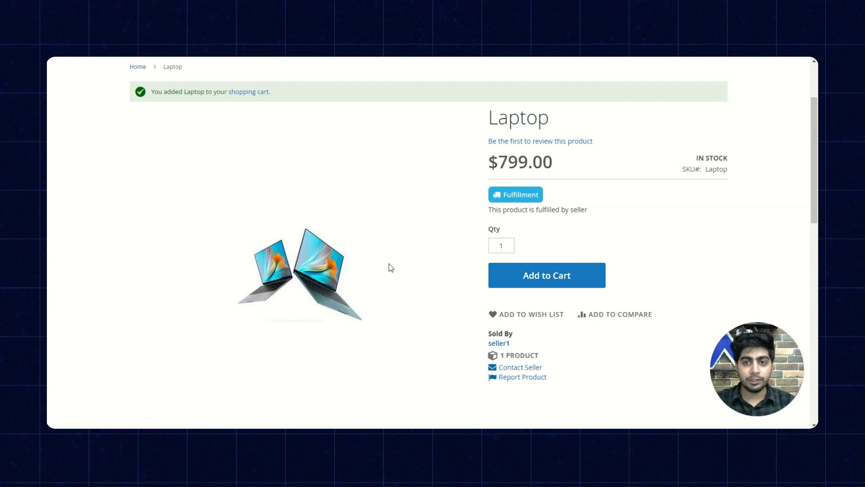
scroll(367, 216, "down", 3)
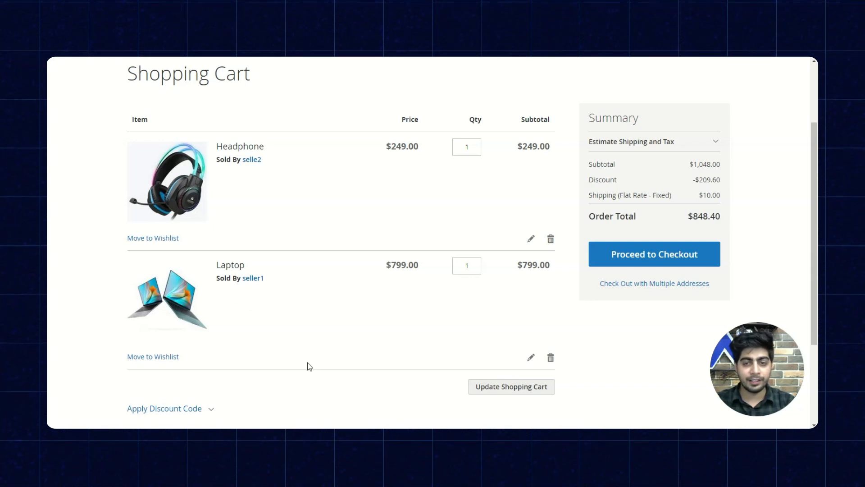
left_click(634, 260)
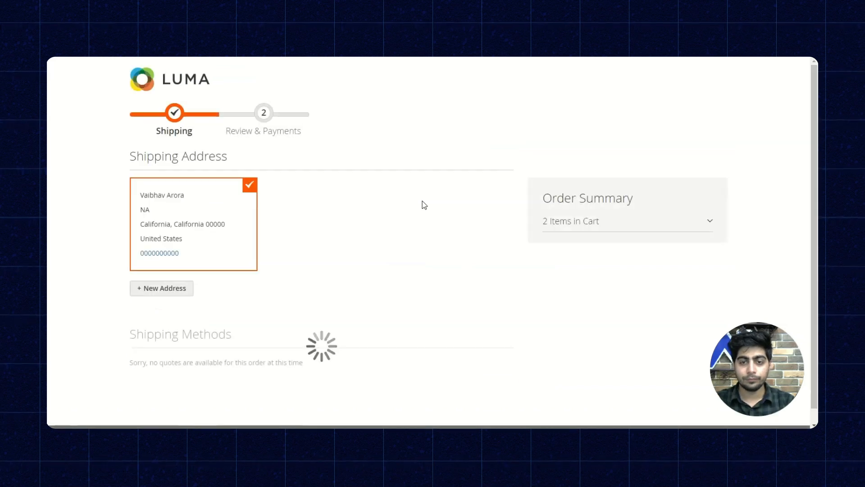
Continue with the saved shipping address and fixed Flat Rate shipping, and place the order with Check / Money order payment
scroll(495, 317, "down", 2)
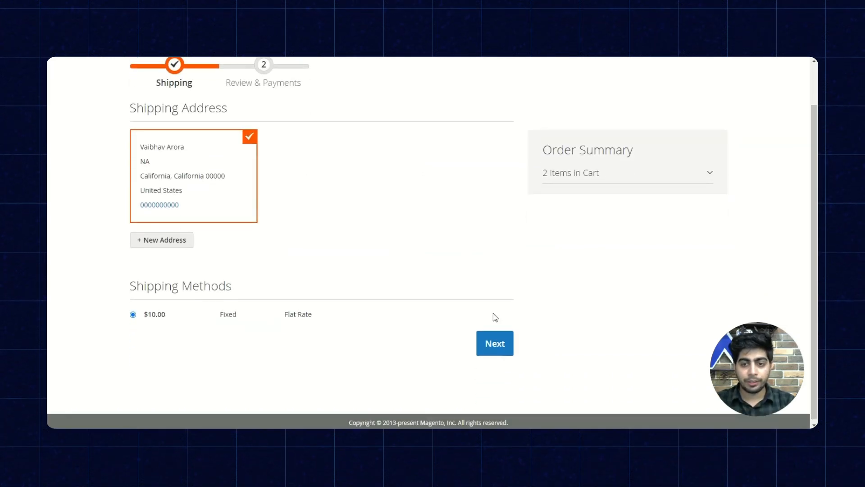
left_click(504, 350)
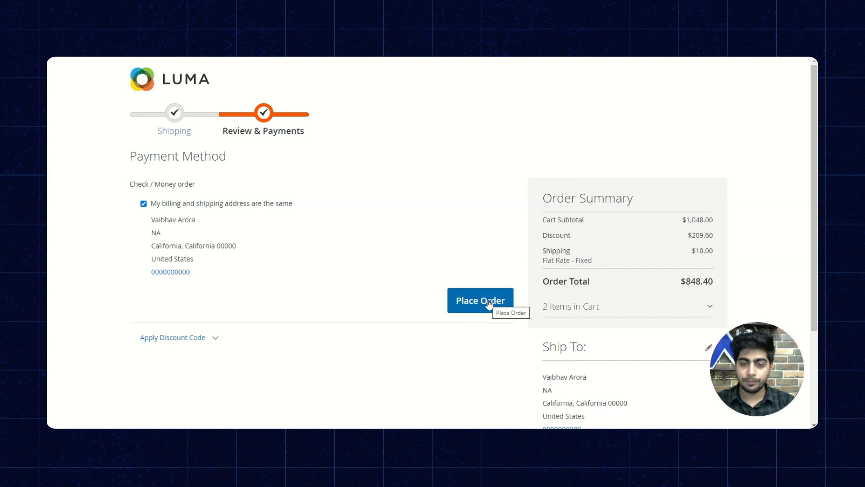
left_click(479, 303)
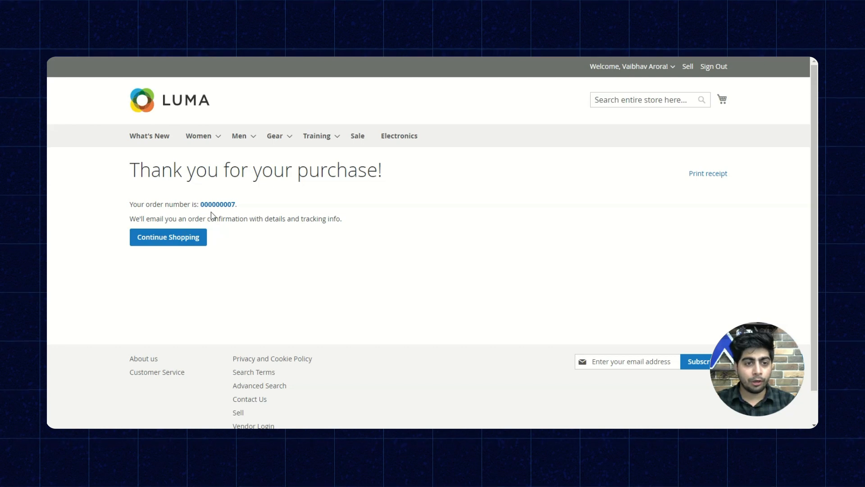
Open the details of the order just placed and review its items, sellers and totals
left_click(222, 208)
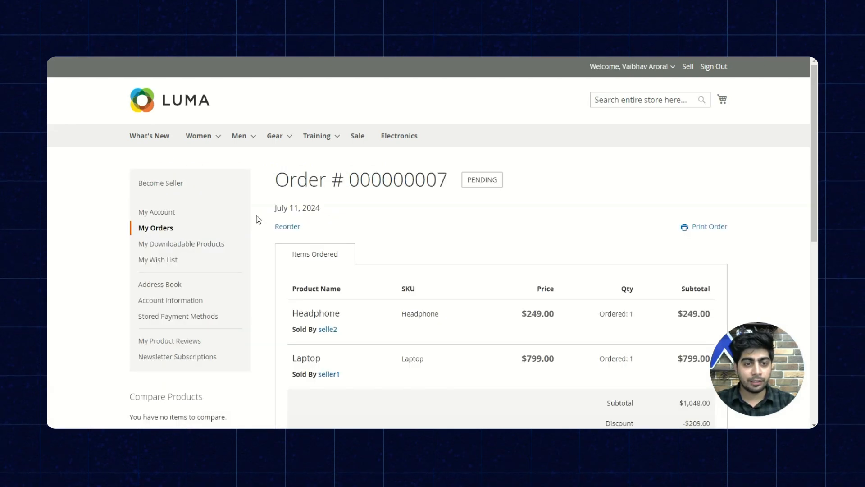
scroll(344, 216, "down", 2)
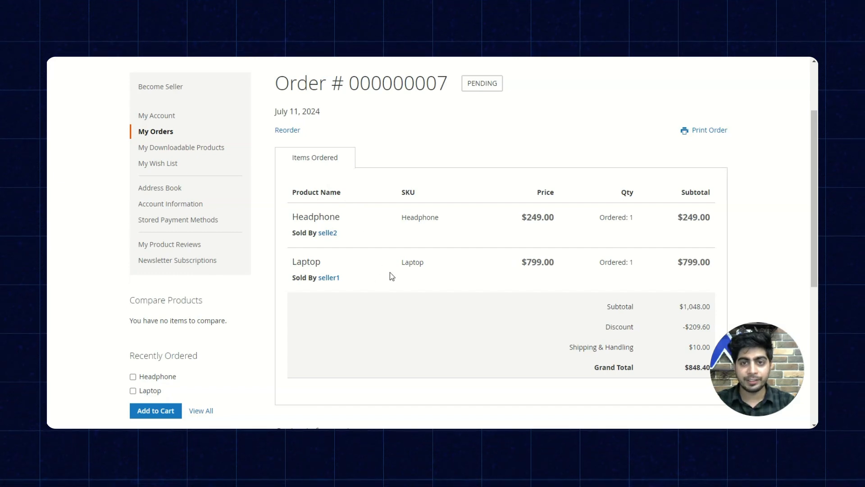
scroll(444, 189, "up", 2)
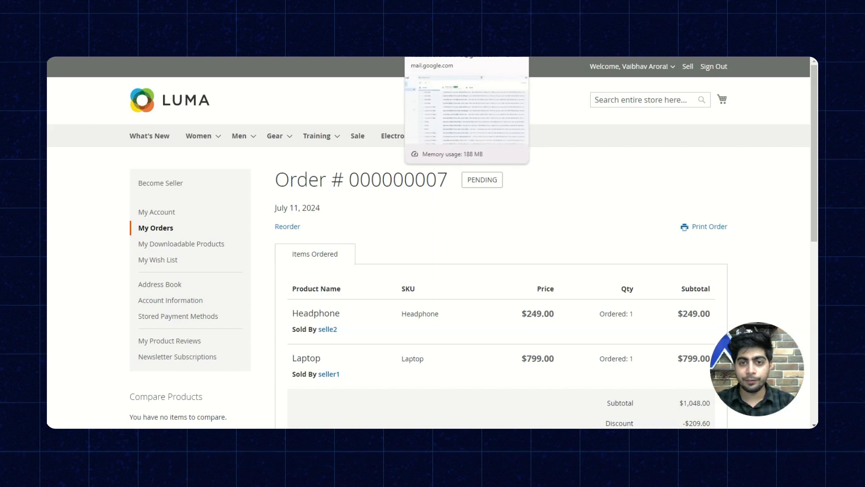
Switch to Gmail, refresh the inbox, and examine the contents of the test seller's newest order confirmation e-mail
left_click(434, 37)
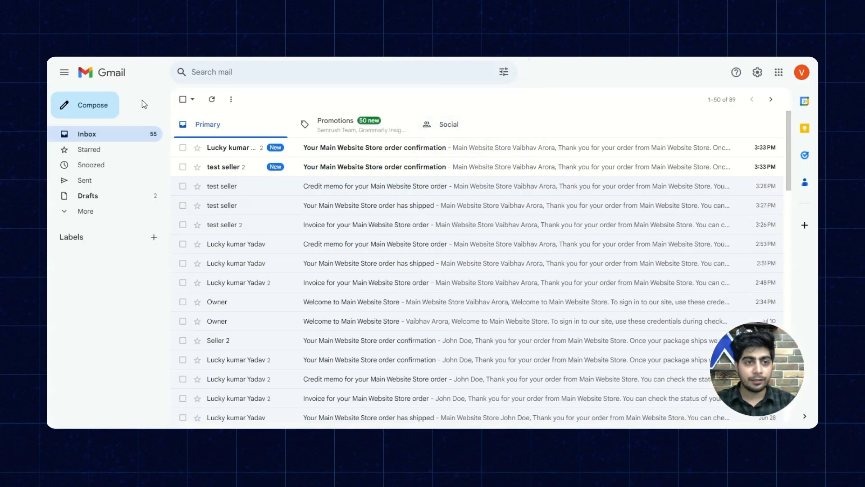
left_click(211, 100)
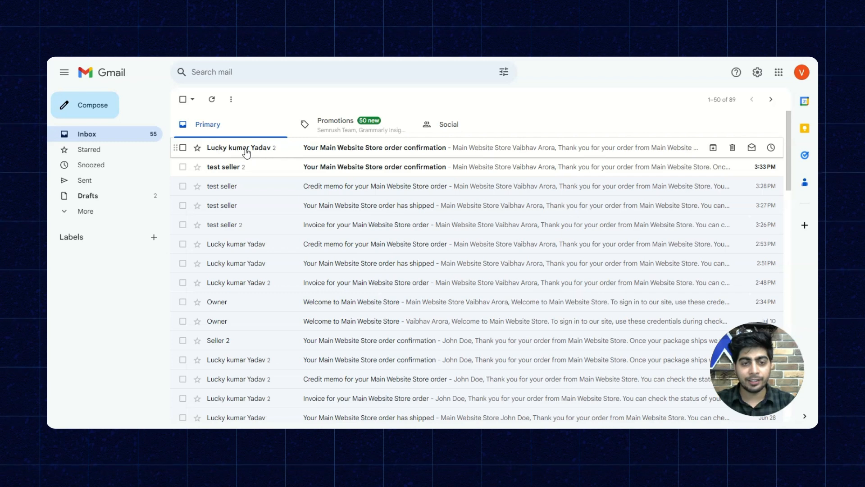
left_click(360, 169)
scroll(415, 222, "down", 4)
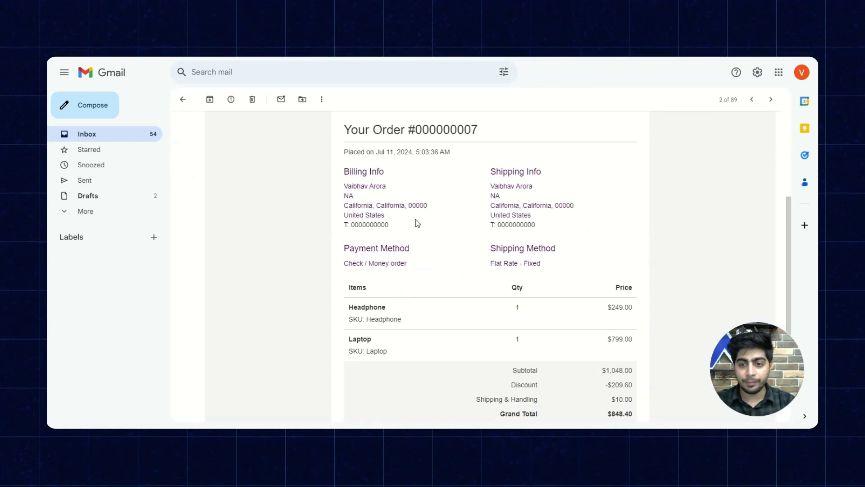
scroll(415, 219, "down", 2)
scroll(430, 235, "up", 3)
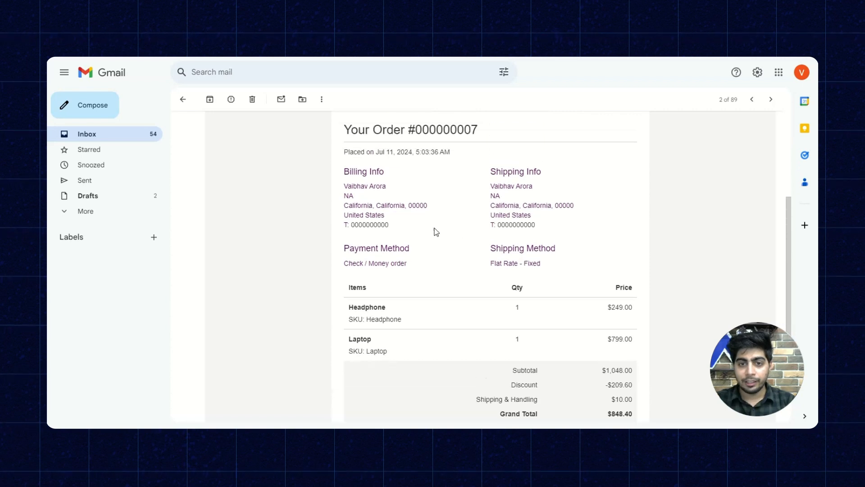
scroll(442, 211, "up", 5)
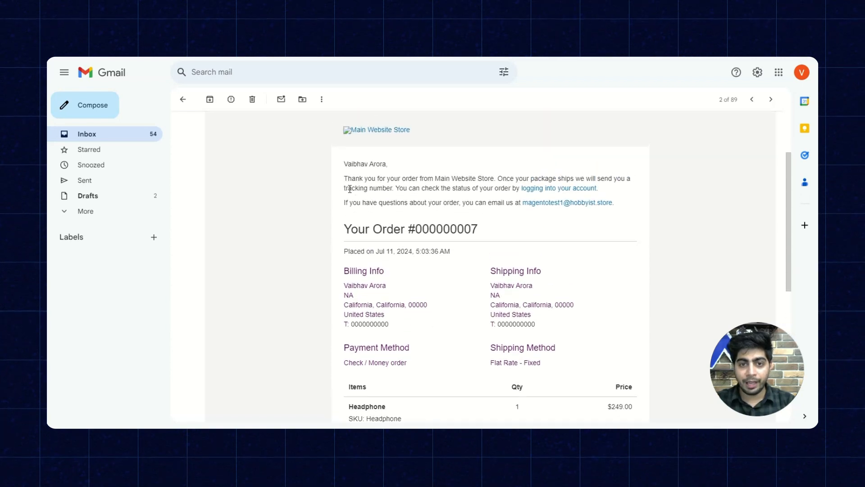
scroll(439, 233, "down", 5)
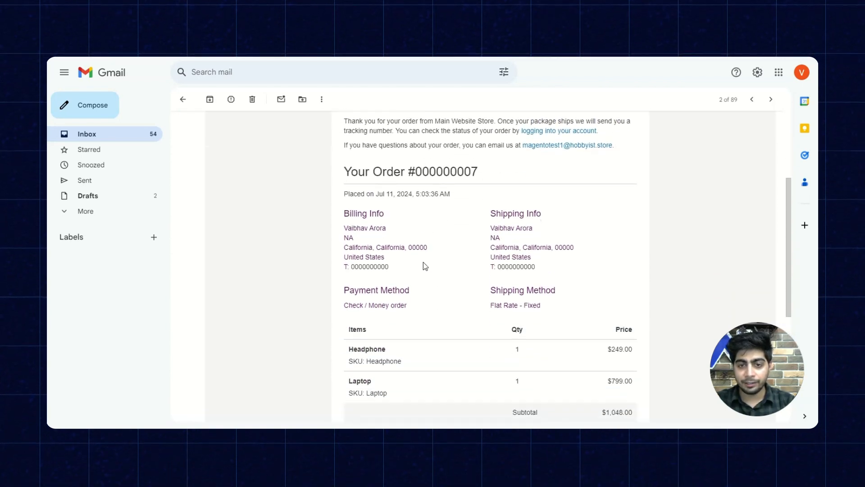
left_click(183, 99)
Open the other seller's newest order confirmation e-mail, examine its items and sender, and return to the inbox
left_click(389, 149)
scroll(387, 293, "down", 7)
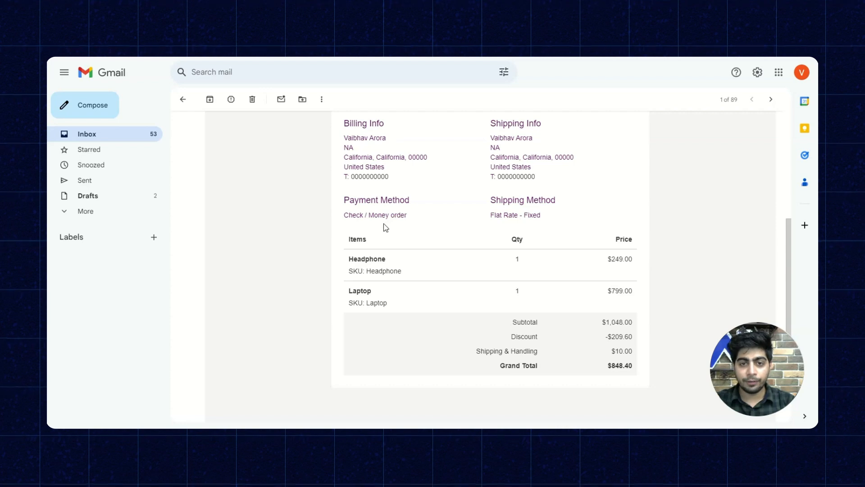
scroll(387, 232, "up", 3)
scroll(361, 234, "up", 3)
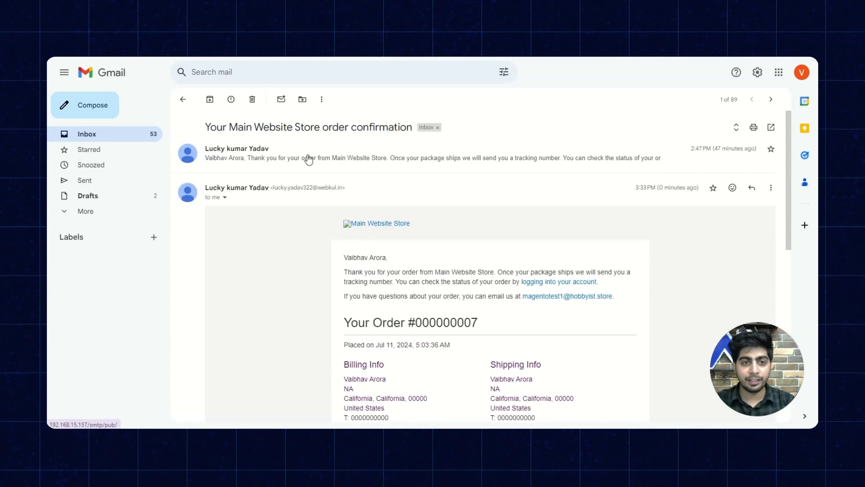
left_click(183, 98)
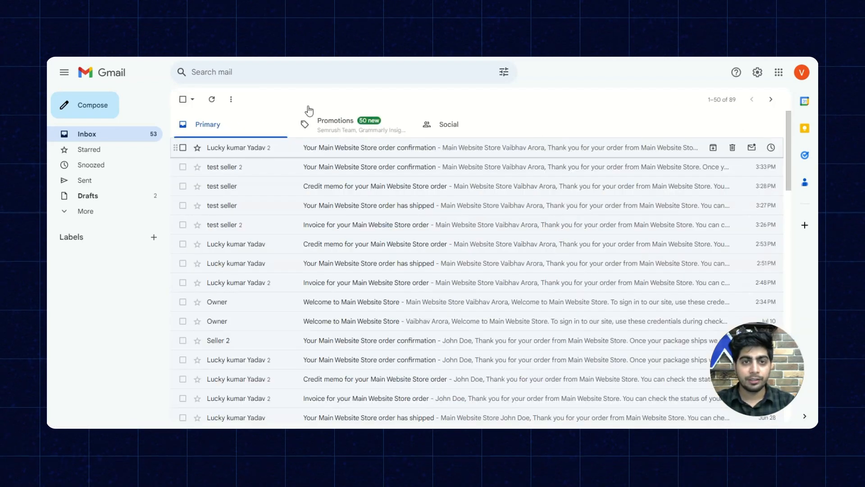